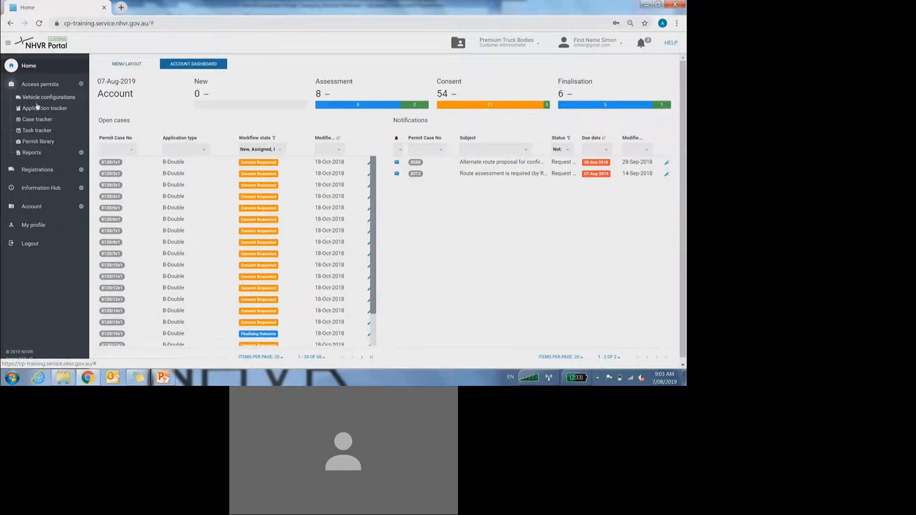
Step: Look through the Application tracker, Case tracker and Permit library pages under Access permits, ending back on the Application tracker
click(37, 111)
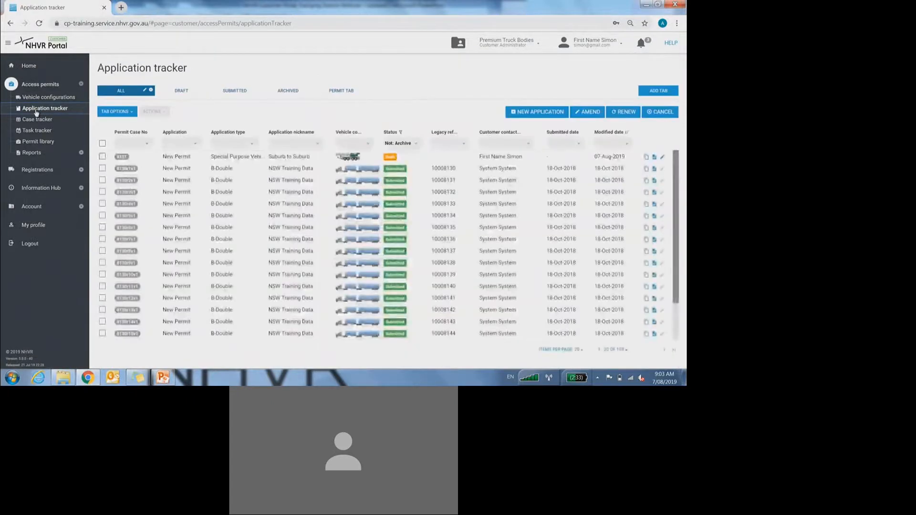
click(35, 123)
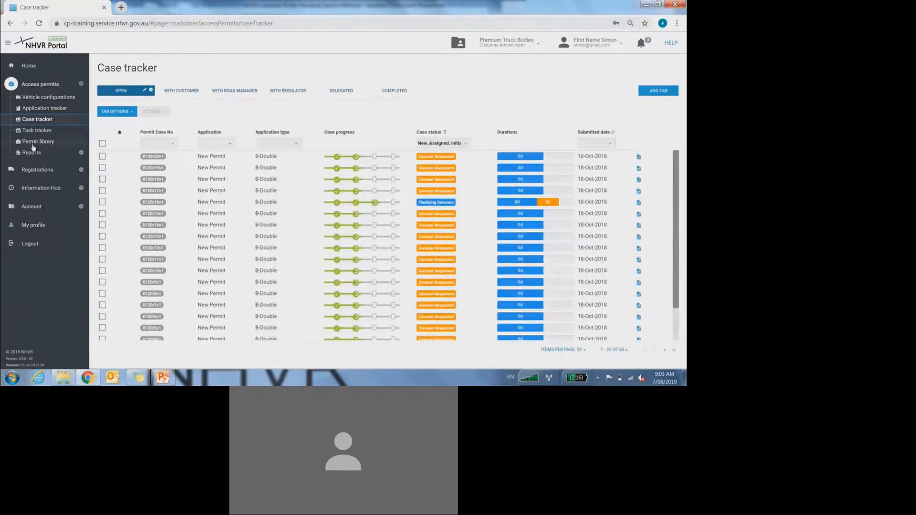
click(33, 145)
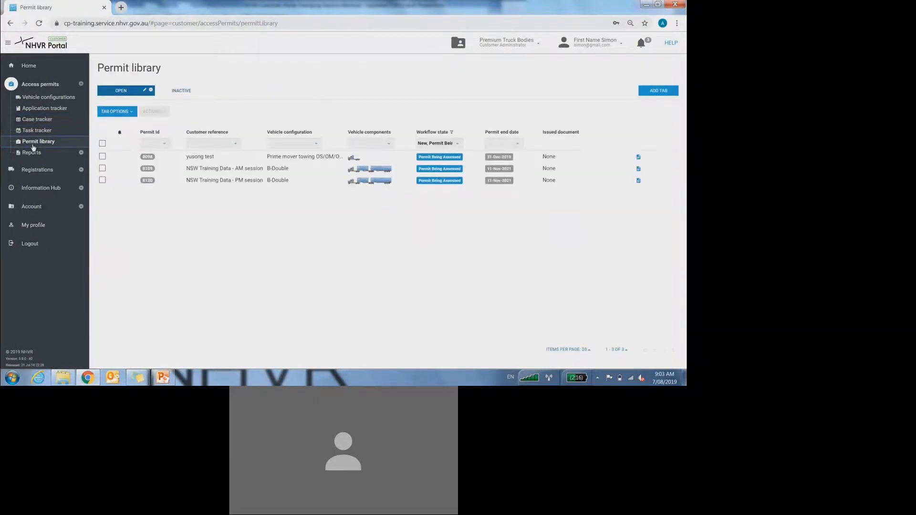
click(37, 118)
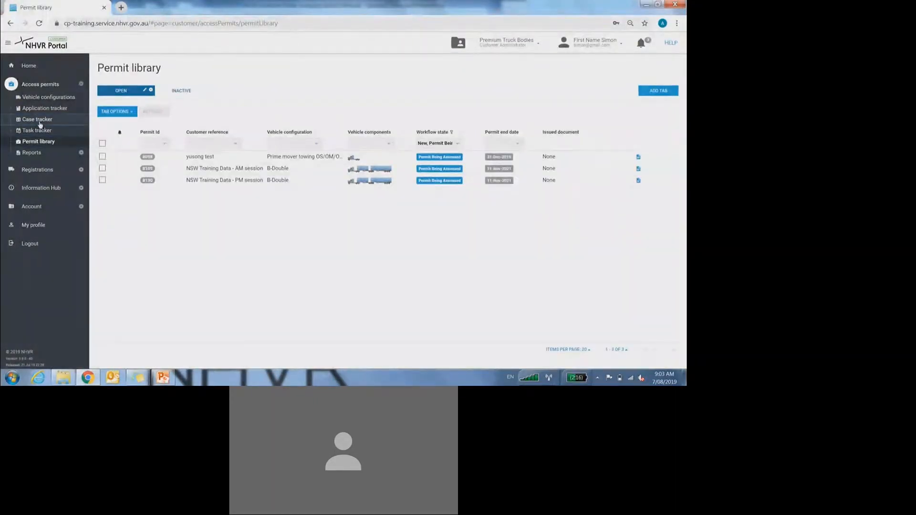
click(34, 111)
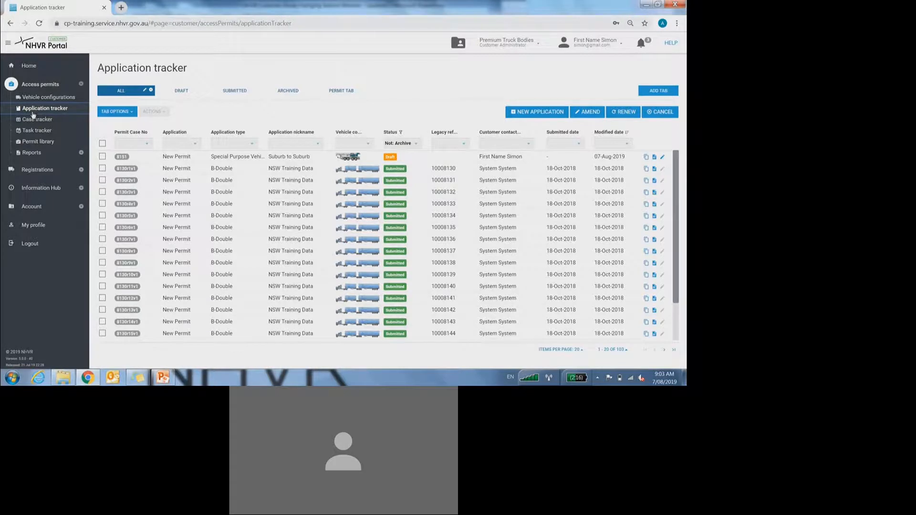
Step: Open the Case tracker and review its Open, With customer, With road manager, With regulator, Delegated and Completed case lists
click(43, 123)
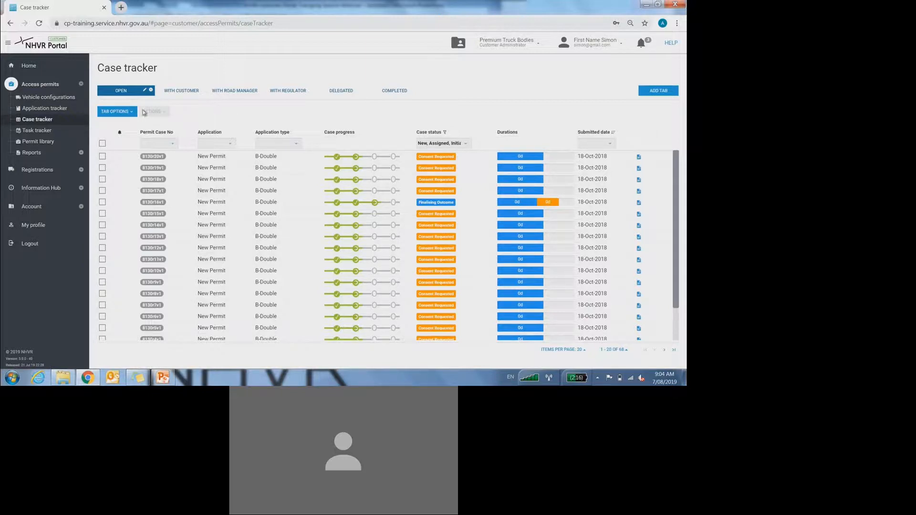
click(123, 94)
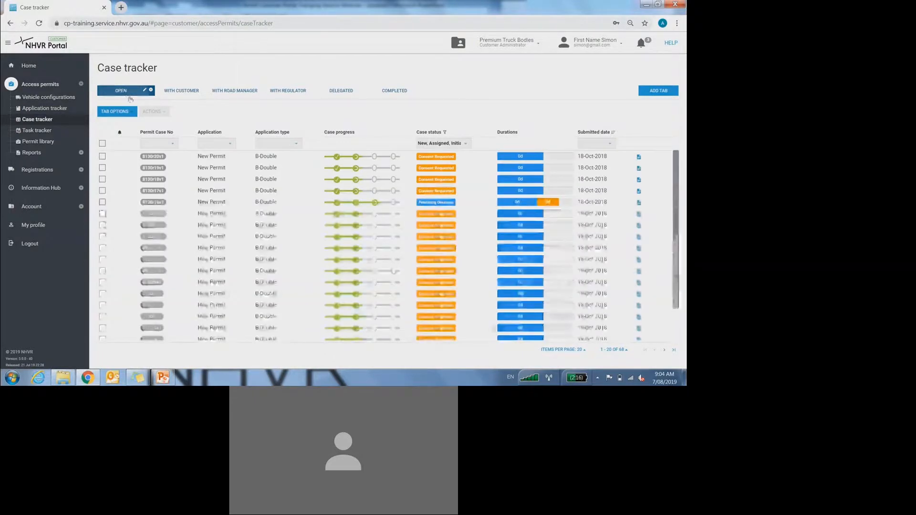
click(178, 93)
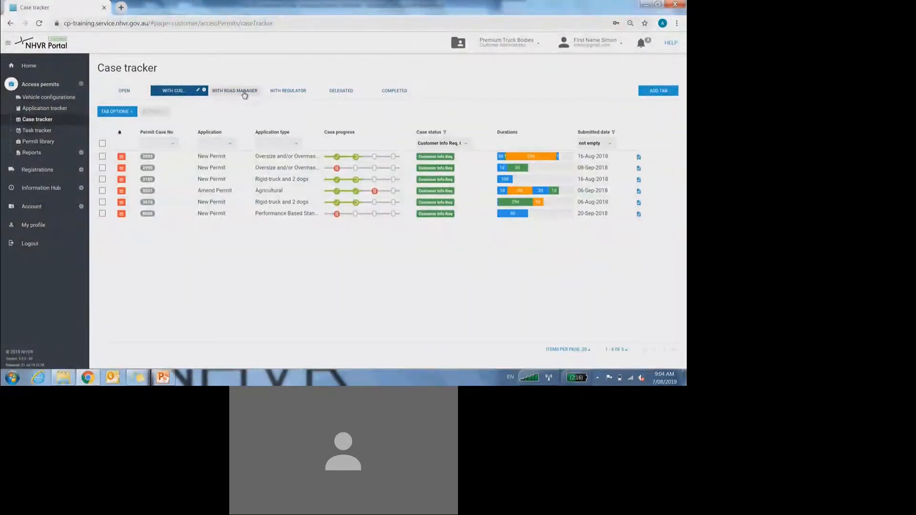
click(122, 90)
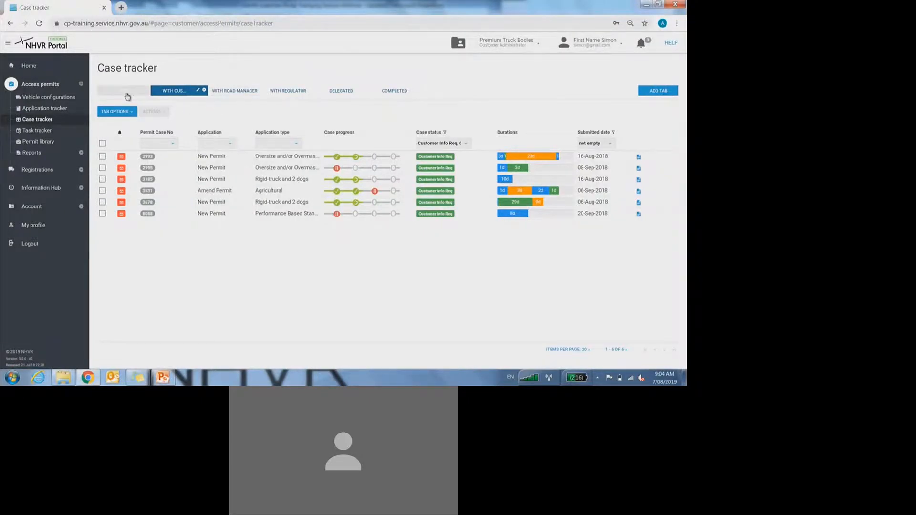
click(174, 94)
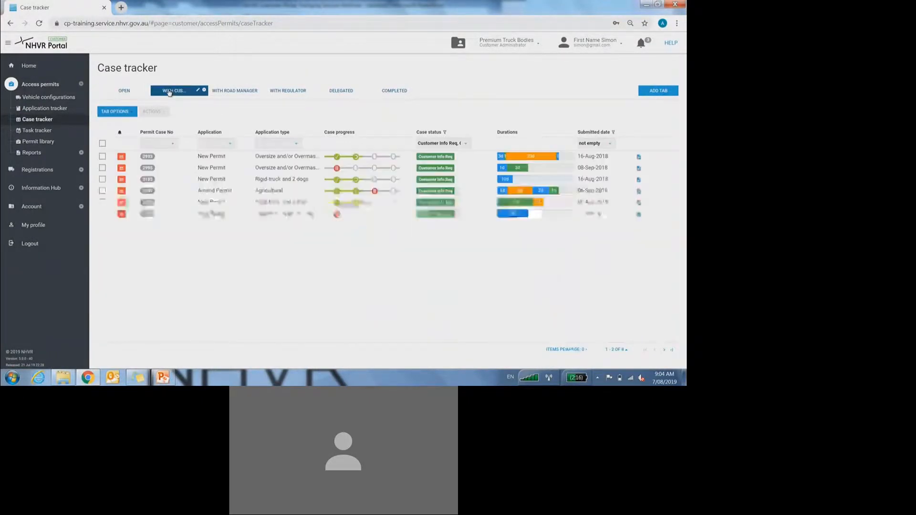
click(217, 94)
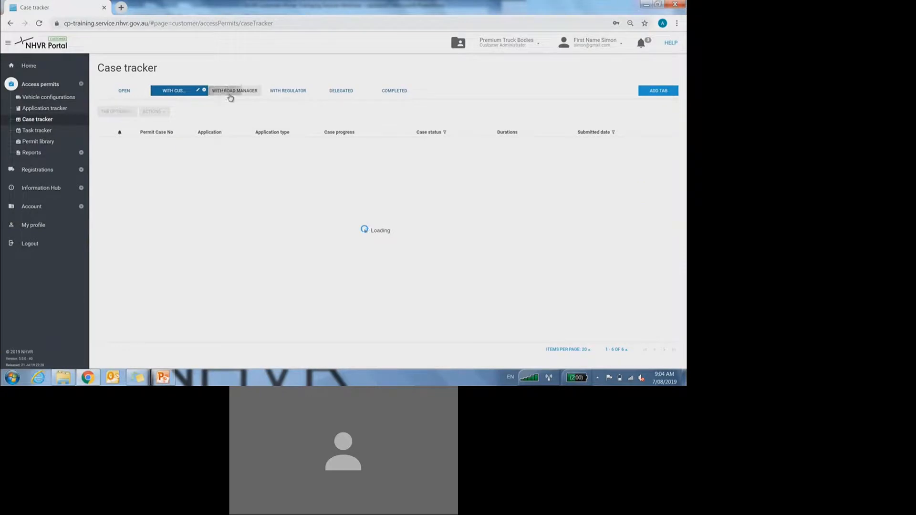
click(278, 95)
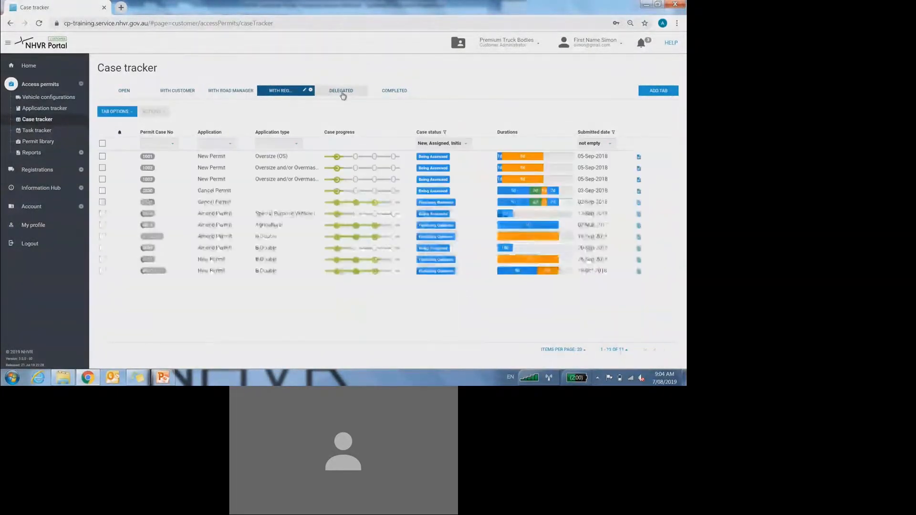
click(362, 96)
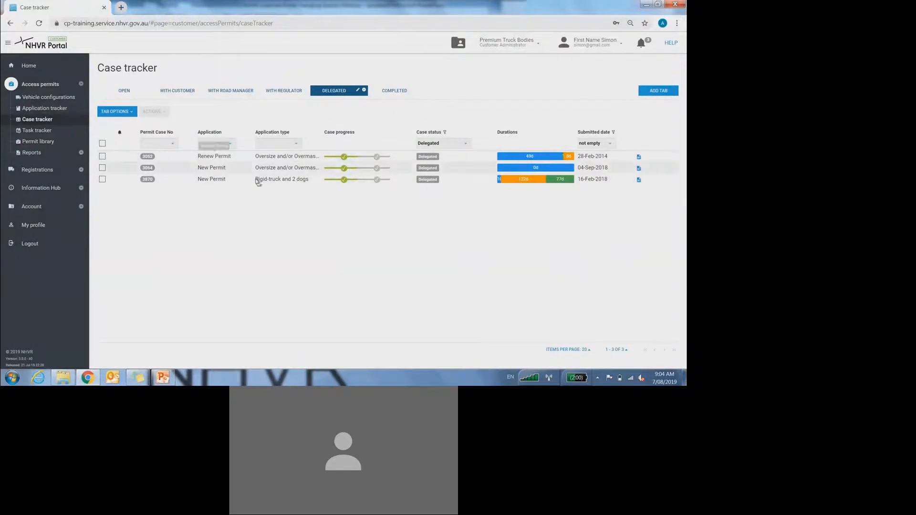
click(396, 93)
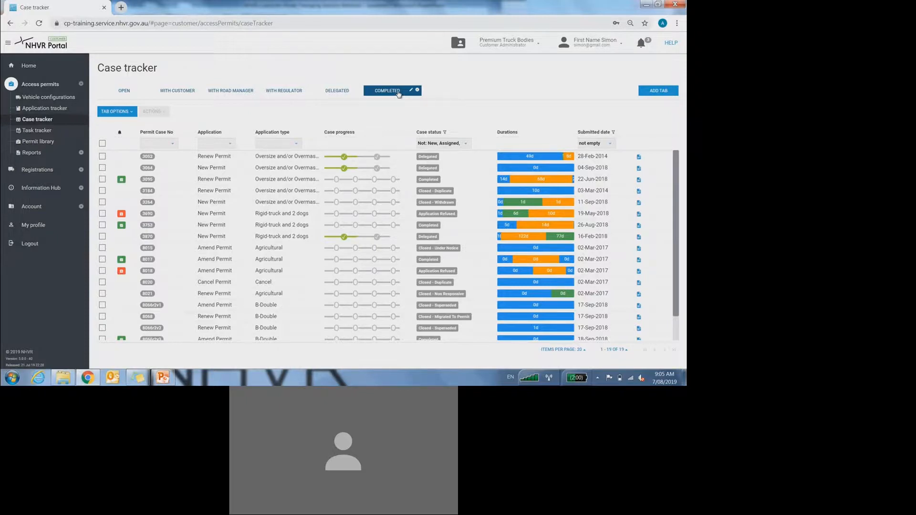
Step: Start a new Case tracker tab and name it REPORTING
click(661, 93)
click(192, 148)
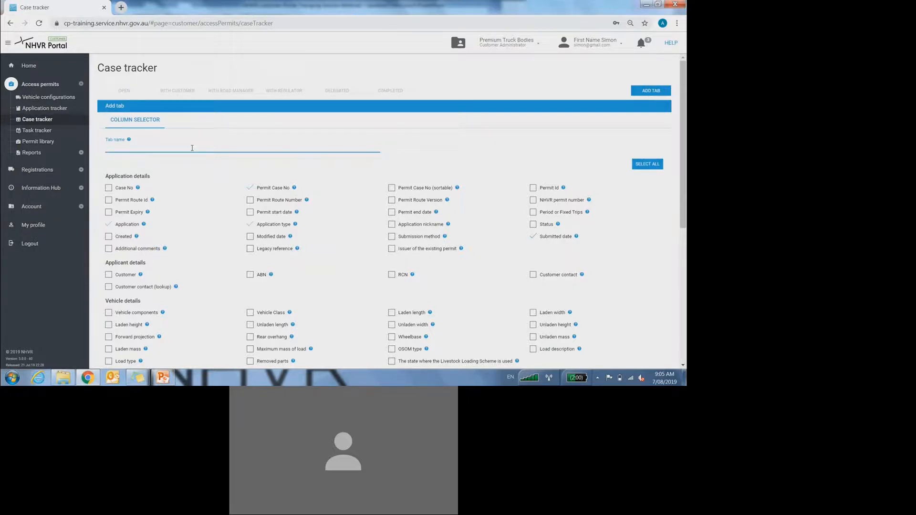
text(REPORTING)
Step: Include the Laden length, Laden width, Laden height and Laden mass columns from the vehicle details in the new tab
scroll(221, 144, down, 2)
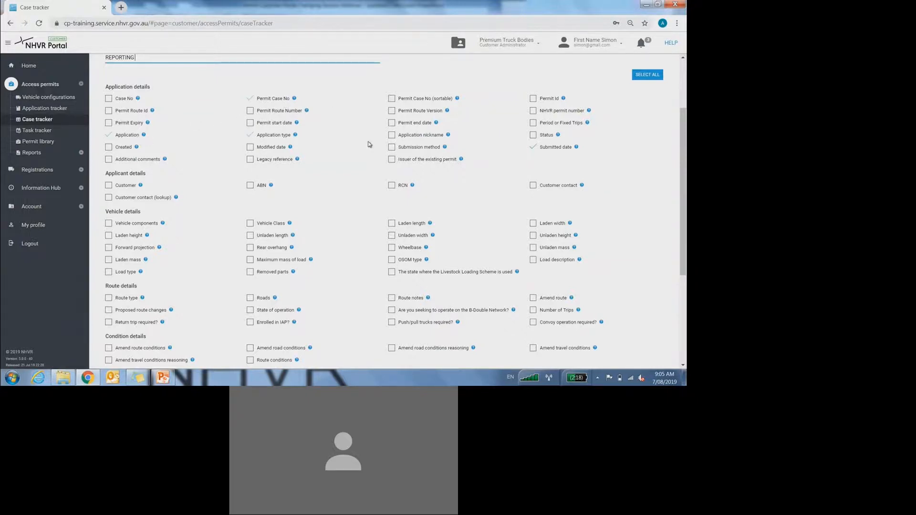
scroll(504, 139, down, 3)
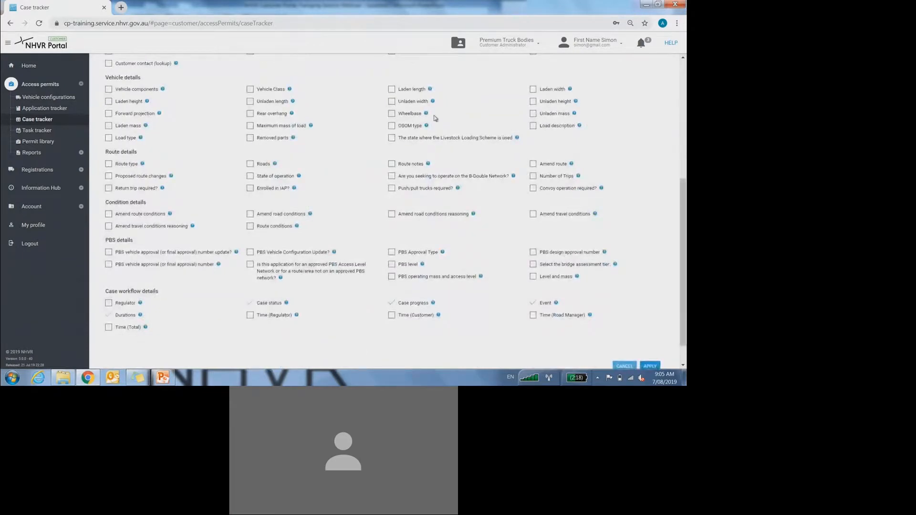
click(391, 90)
click(534, 90)
click(123, 128)
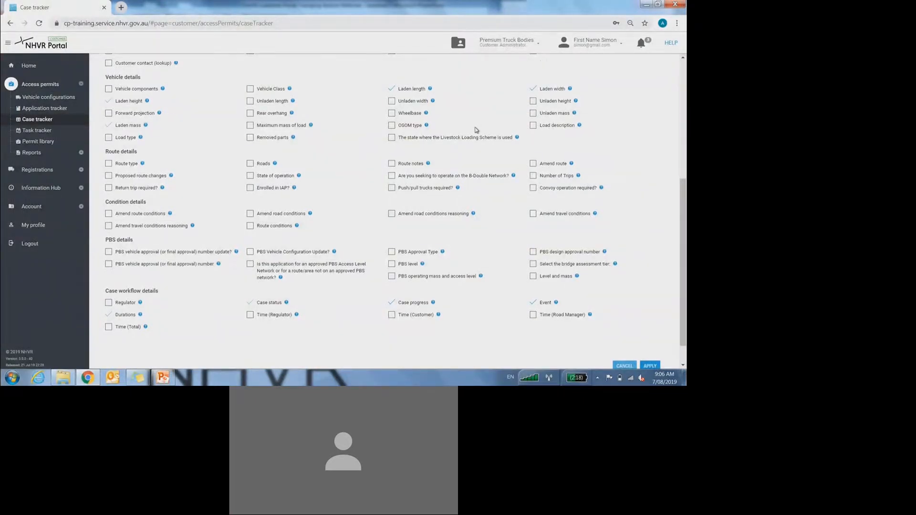
Step: Include the Time (Regulator), Time (Customer) and Time (Road Manager) columns from the case workflow details and apply the new tab
scroll(477, 130, down, 1)
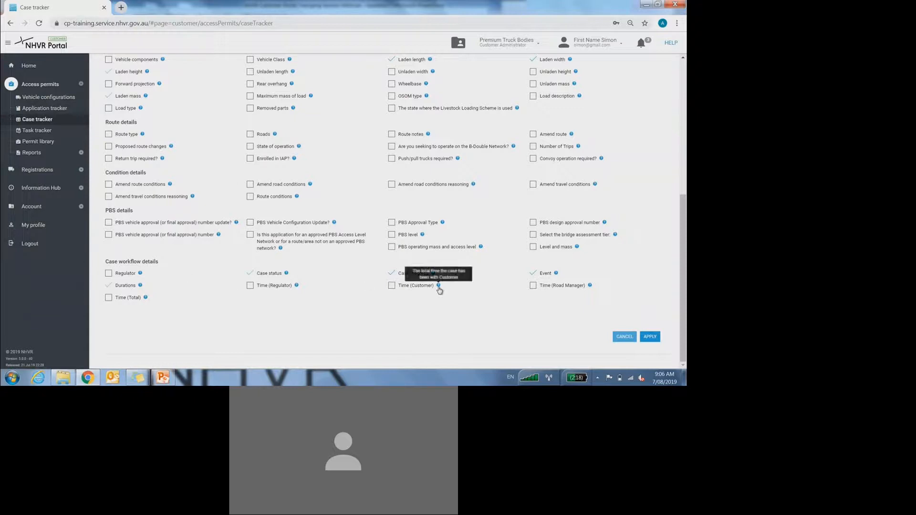
click(260, 287)
click(392, 286)
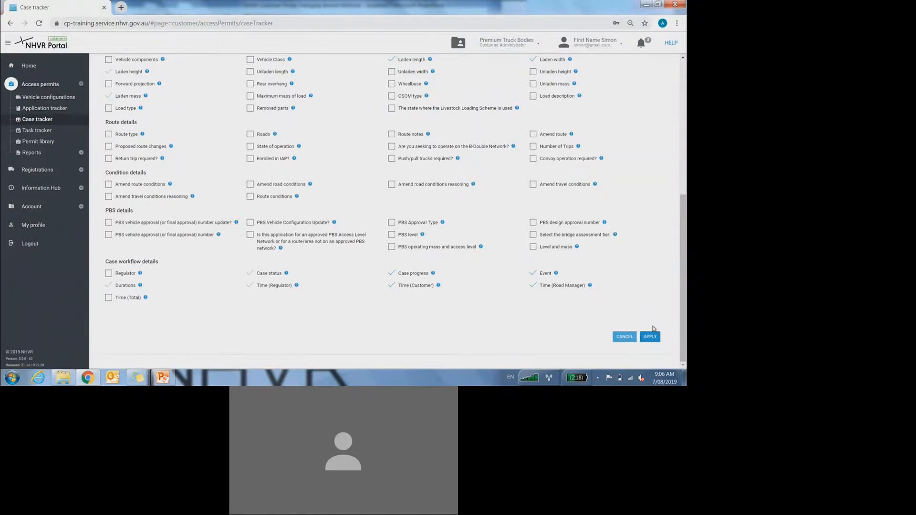
scroll(653, 324, up, 4)
scroll(653, 324, down, 3)
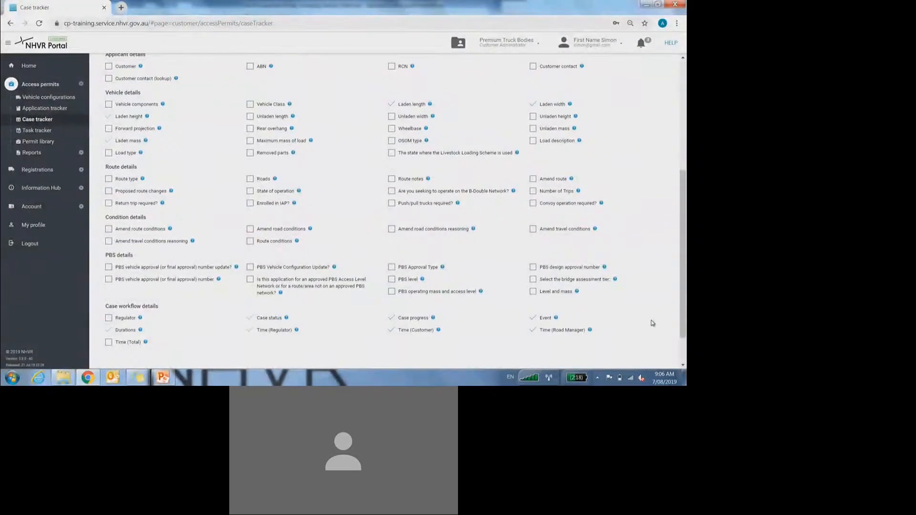
scroll(653, 323, down, 1)
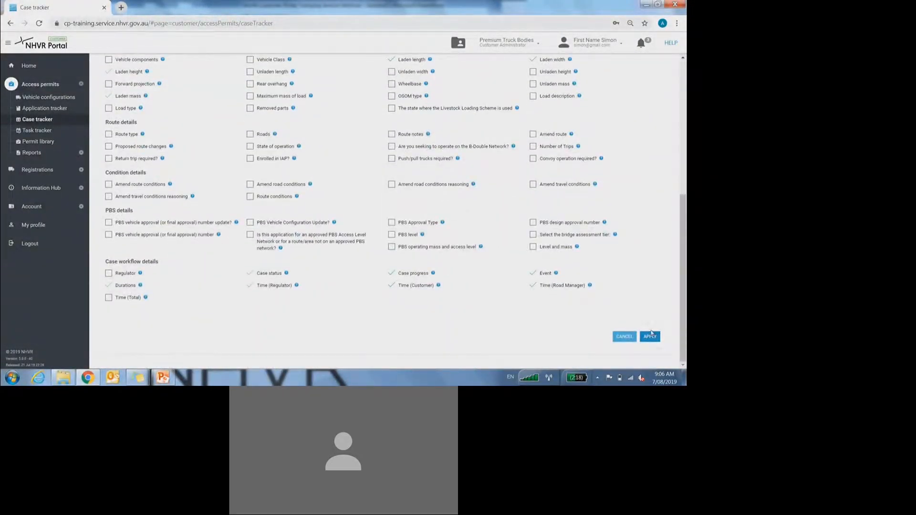
click(650, 337)
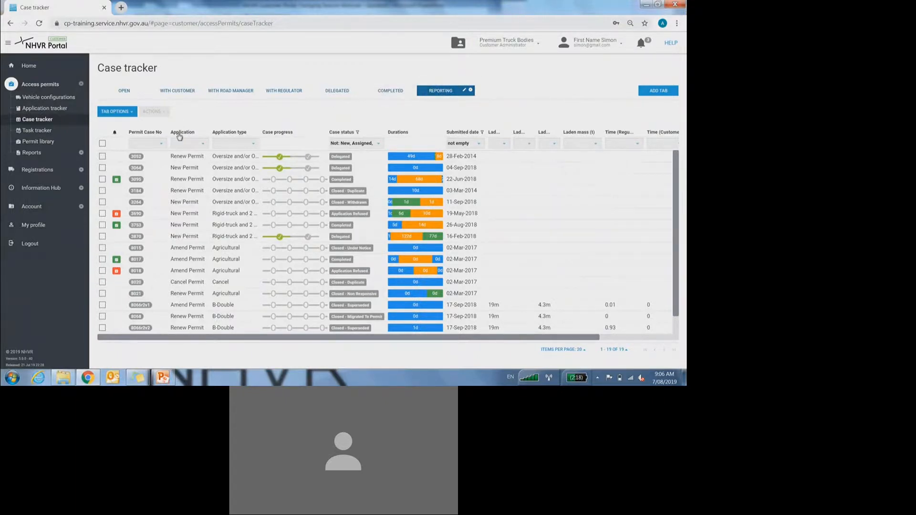
Step: Open the REPORTING tab's column settings for editing
drag(489, 338, 458, 341)
click(124, 90)
click(176, 92)
click(118, 111)
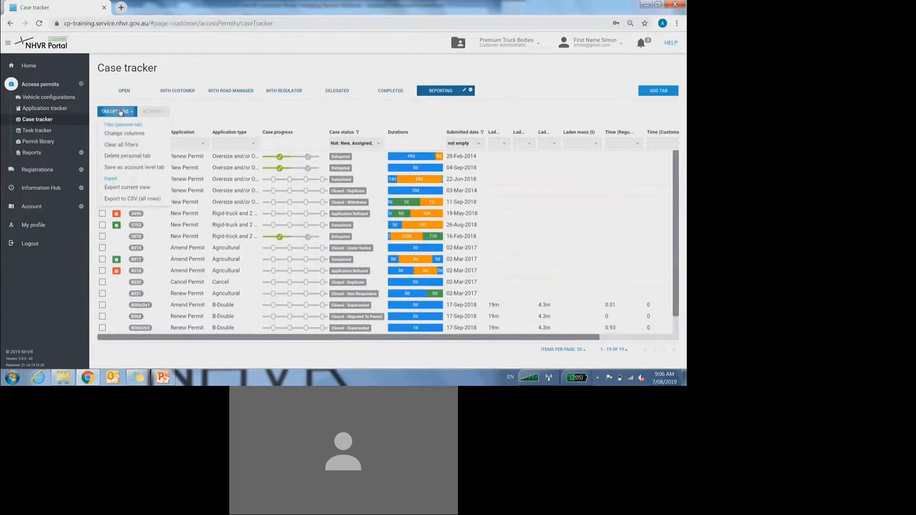
click(141, 135)
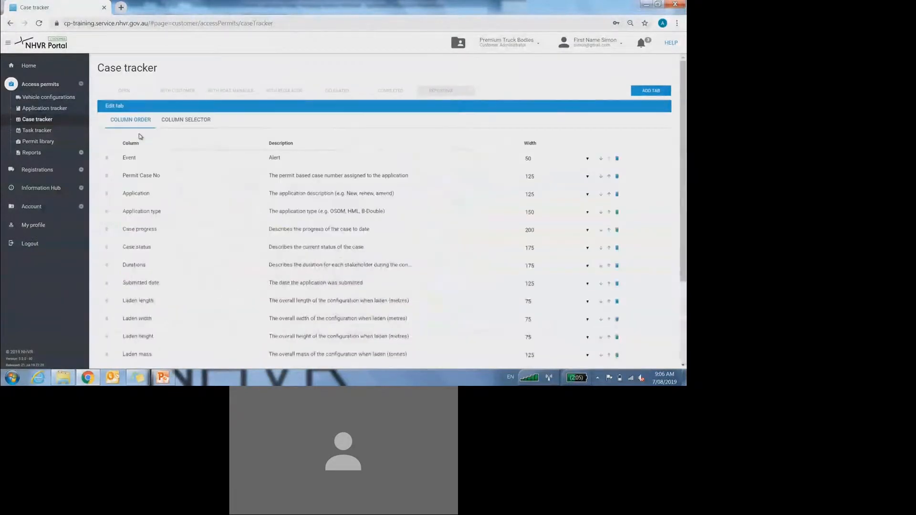
Step: Review the REPORTING tab's available columns, remove the Event column from its column order, and check the column selection again
click(200, 123)
scroll(196, 125, down, 4)
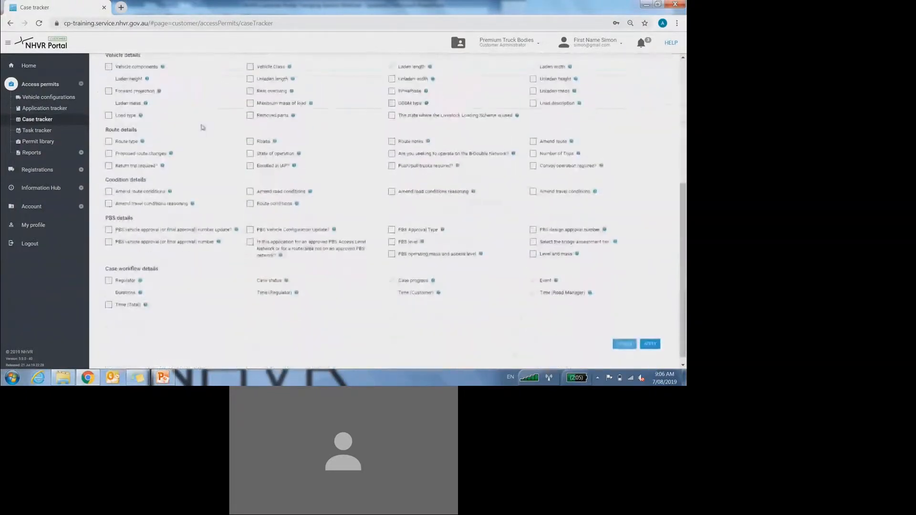
scroll(206, 132, up, 5)
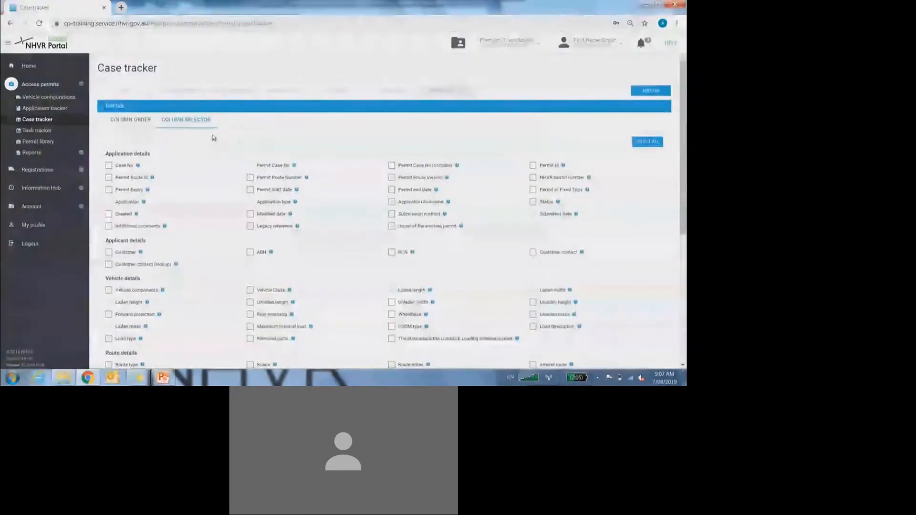
click(138, 120)
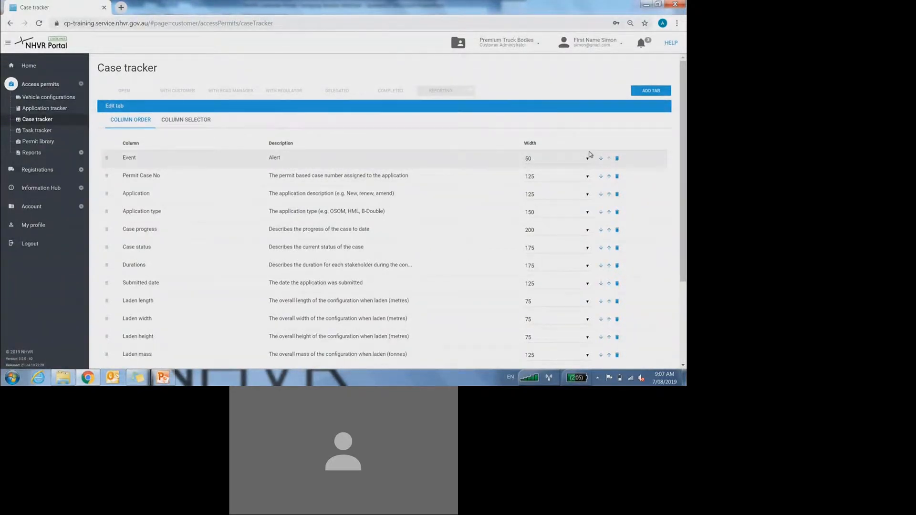
click(618, 159)
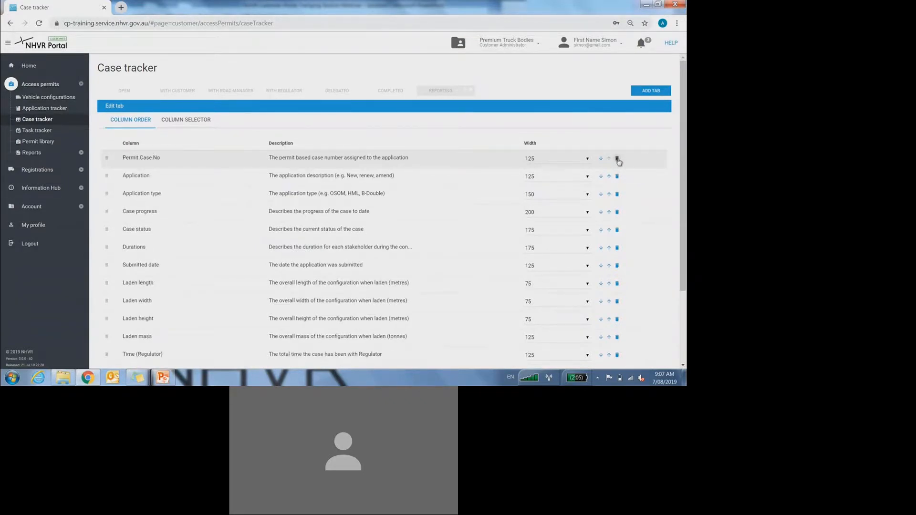
click(175, 119)
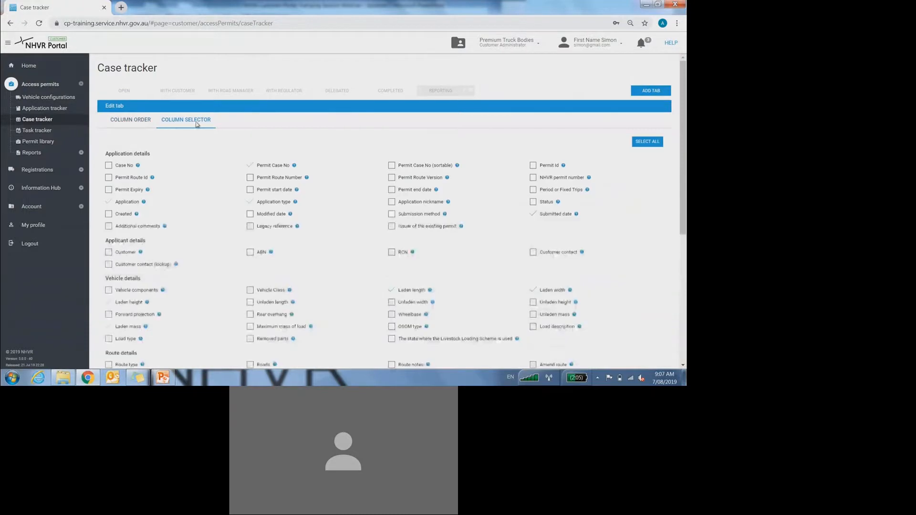
click(130, 120)
Step: Move Submitted date to the first place in the column order, and move Application above Permit Case No and back below it
scroll(318, 169, down, 2)
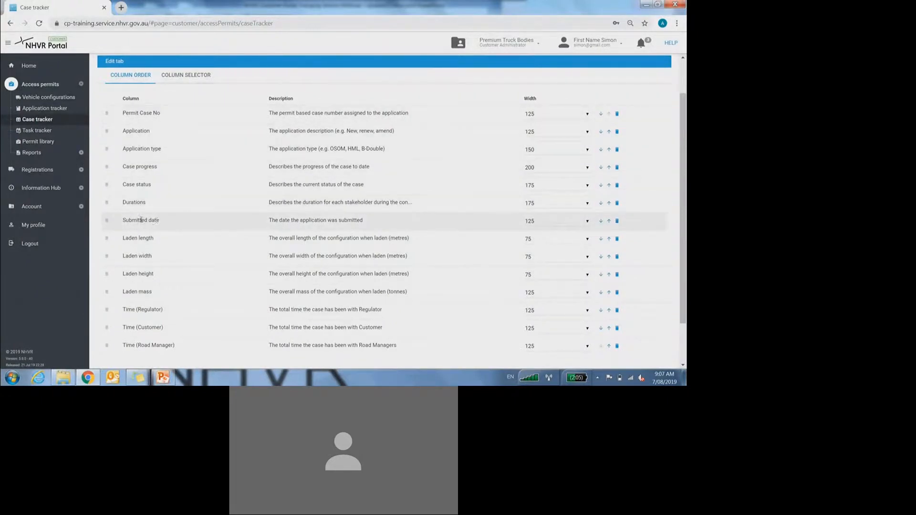
drag(157, 219, 140, 109)
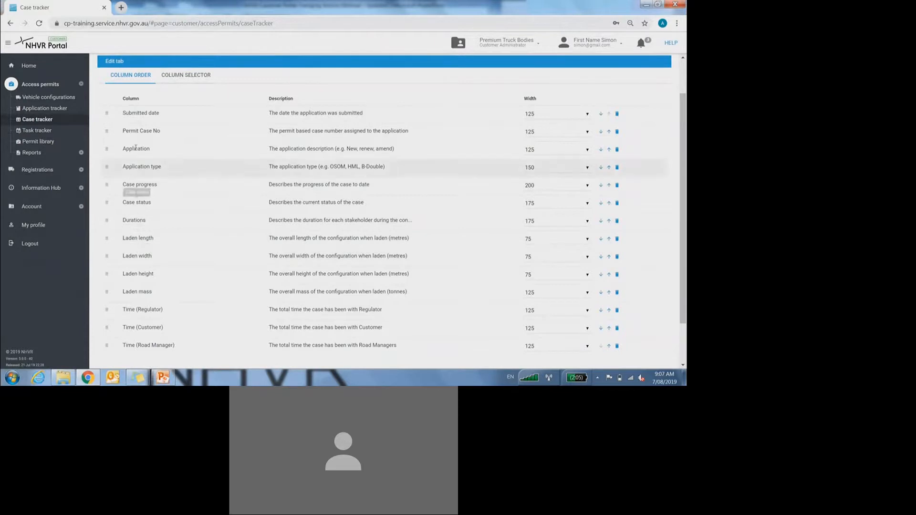
drag(143, 155, 153, 132)
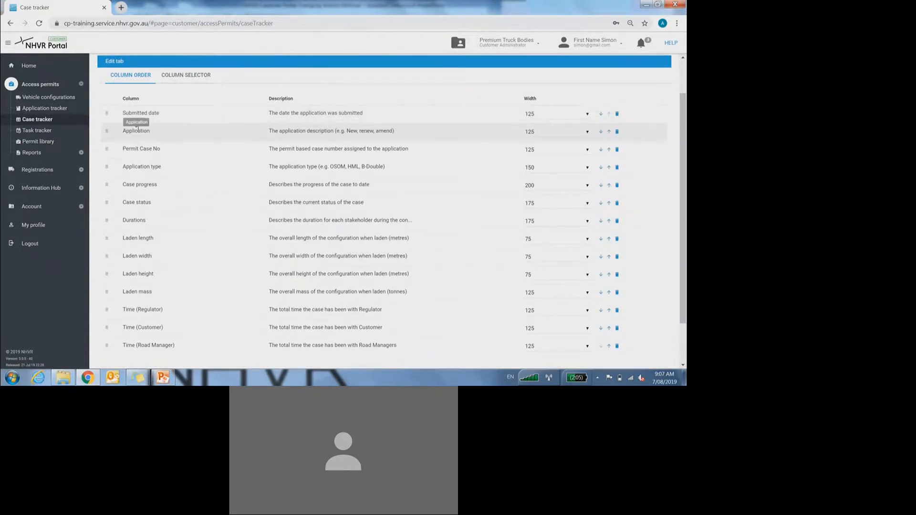
click(602, 133)
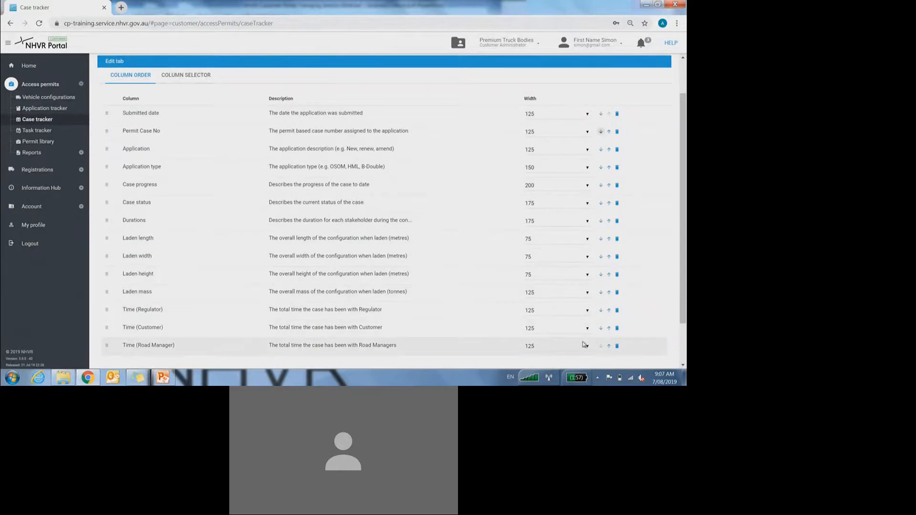
Step: Set the Submitted date column's width to 100 and apply the REPORTING tab's column changes
click(552, 117)
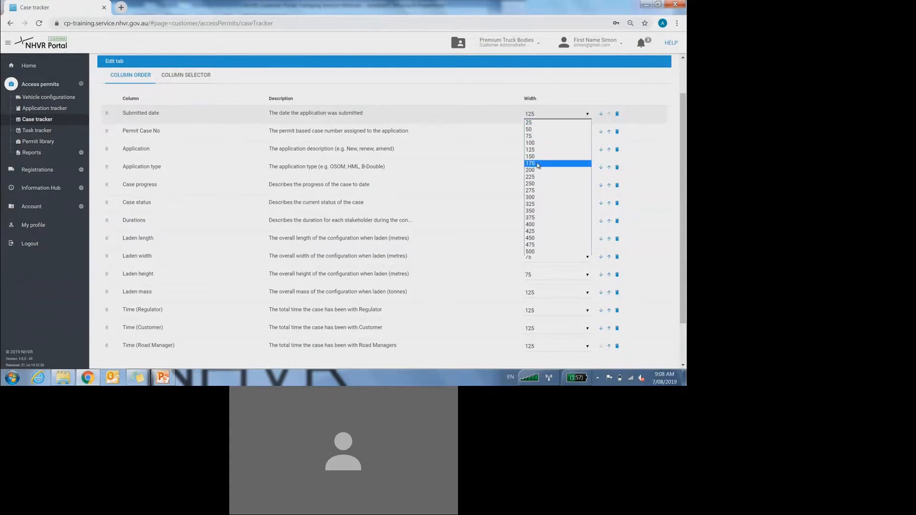
click(532, 147)
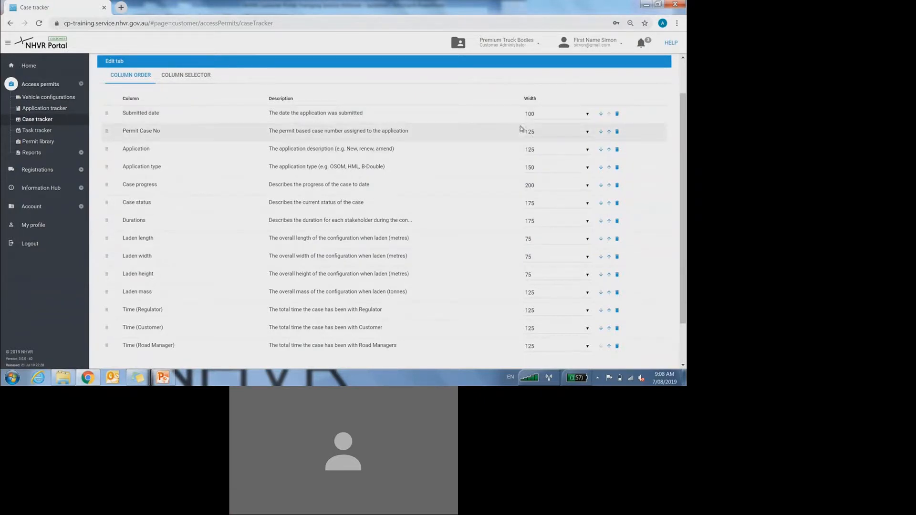
scroll(686, 193, down, 2)
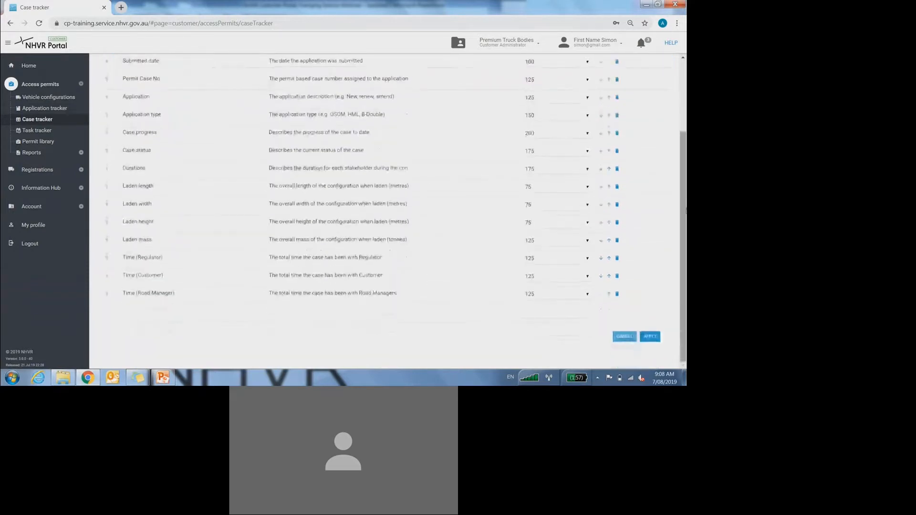
click(650, 337)
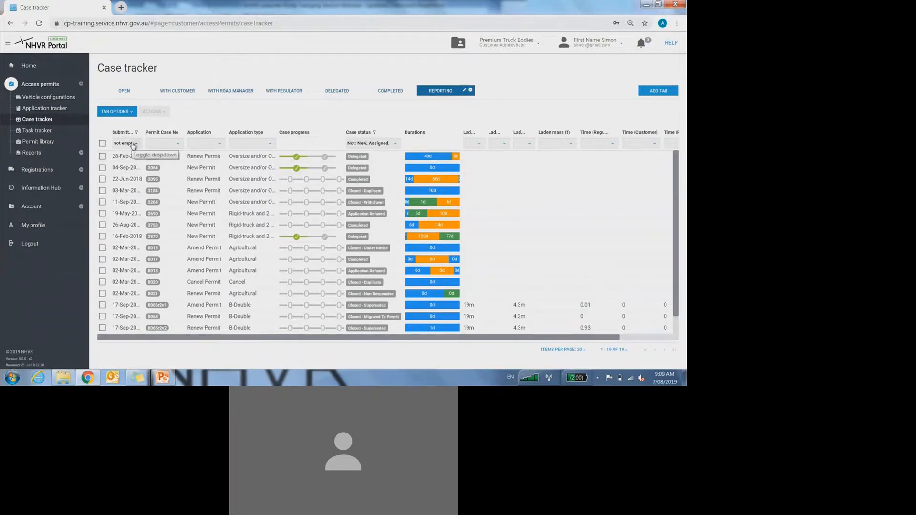
Step: Clear all filters on the REPORTING tab and confirm
click(125, 112)
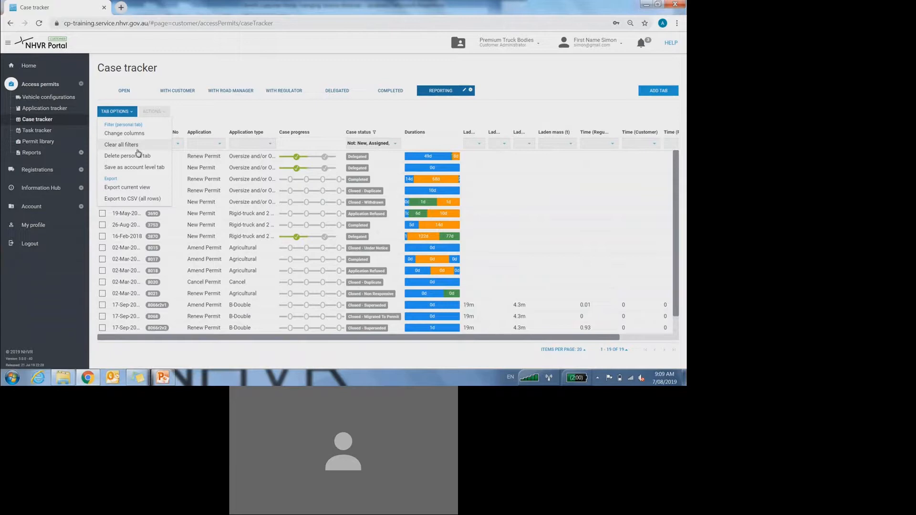
click(133, 145)
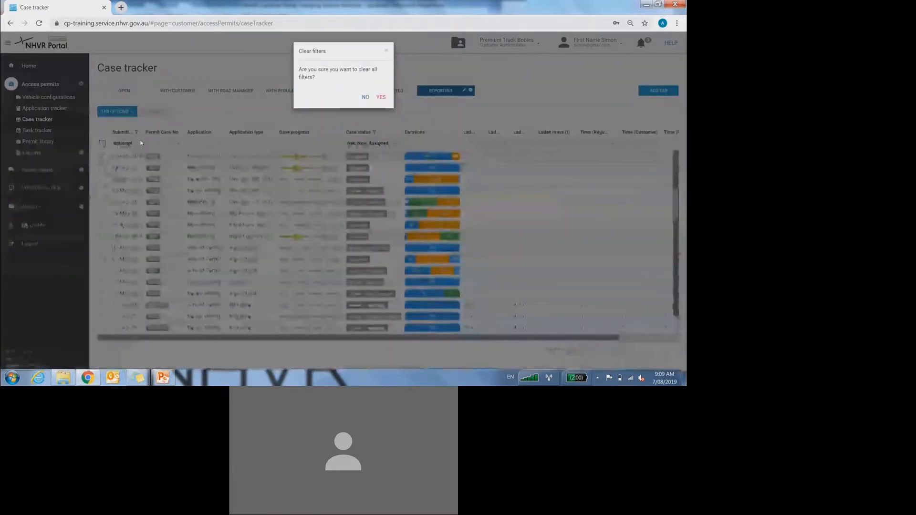
click(381, 97)
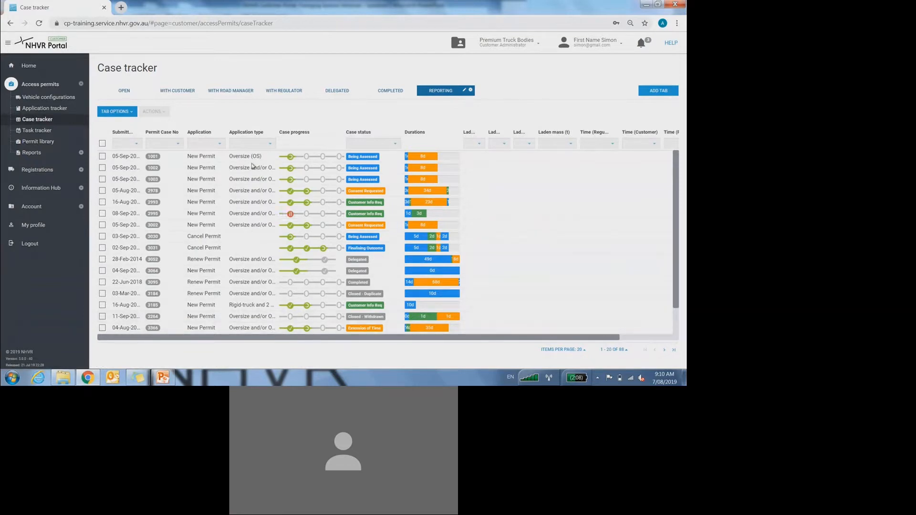
Step: Filter Application type to include B-Double and B-Double - Higher Mass Limit (HML)
click(249, 143)
click(260, 194)
click(266, 206)
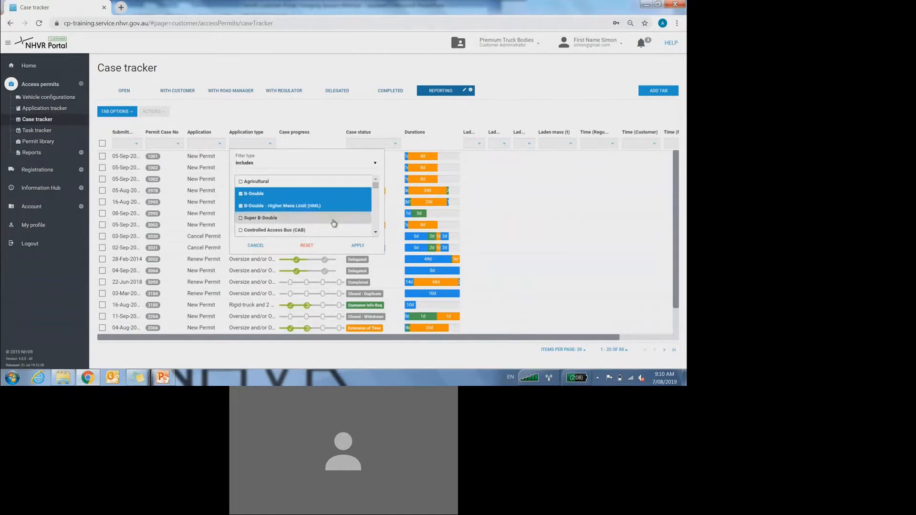
click(359, 245)
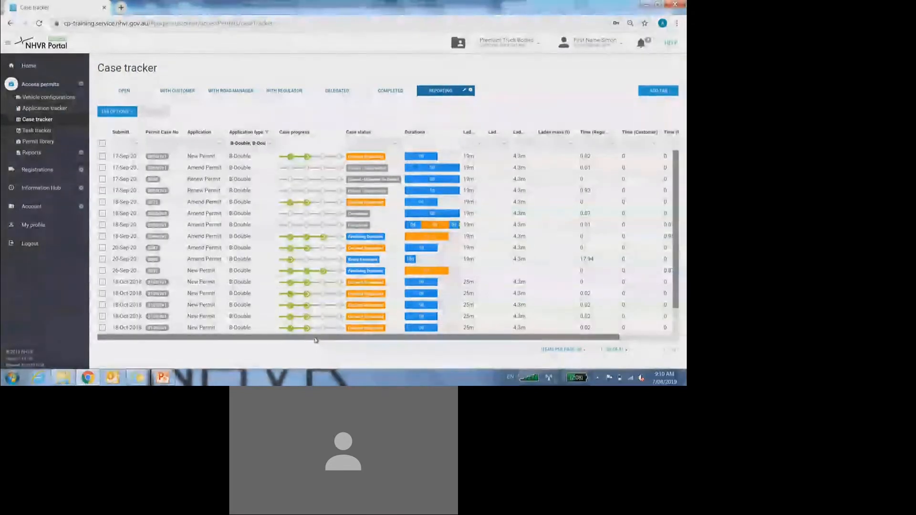
Step: Filter the cases to a laden length equal to 25
drag(299, 339, 353, 339)
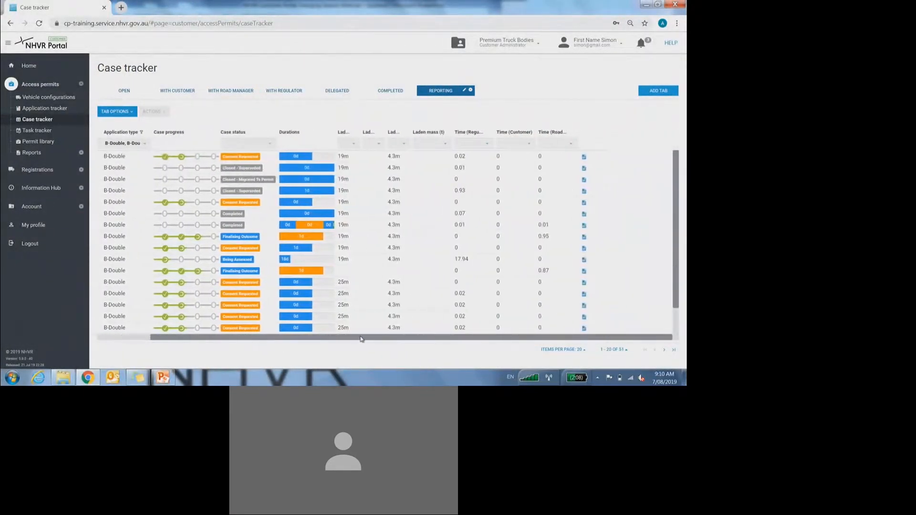
click(348, 143)
text(25)
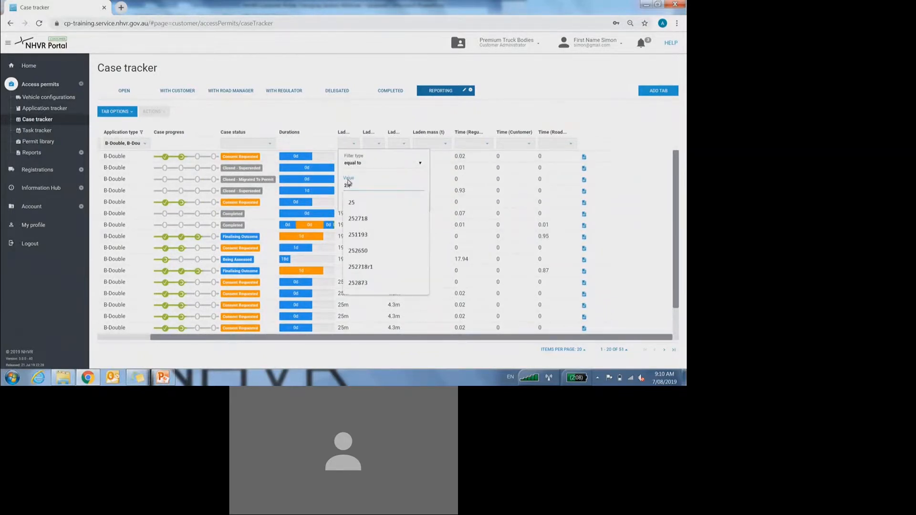
click(368, 202)
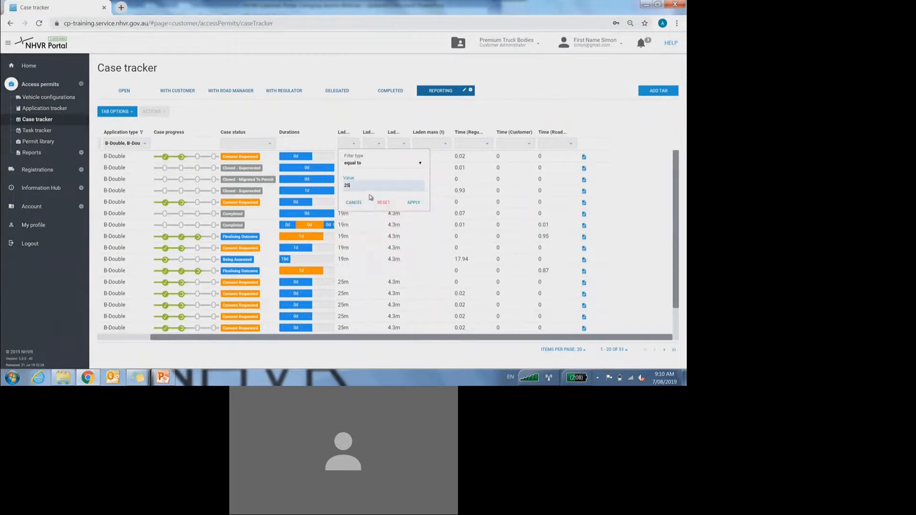
click(414, 202)
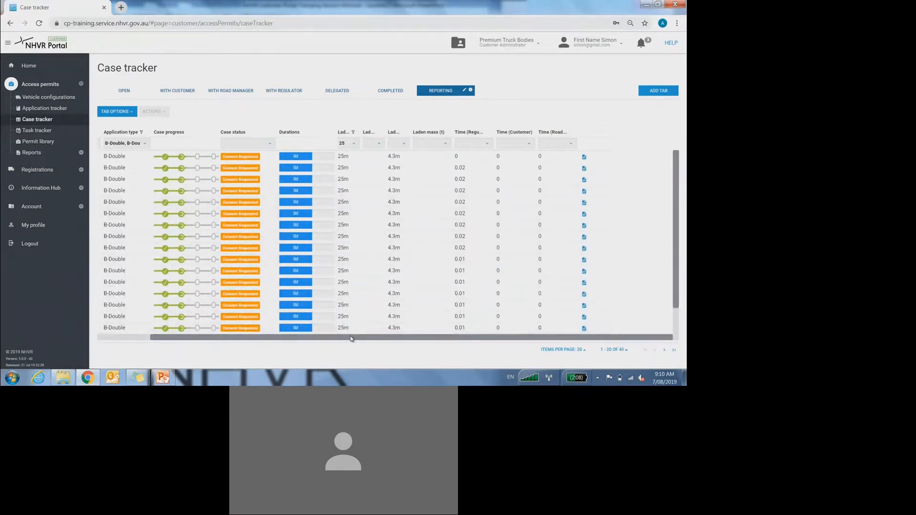
Step: Choose a between dates filter for Submitted date and set its From date to 01-Jan-2018
drag(351, 339, 275, 346)
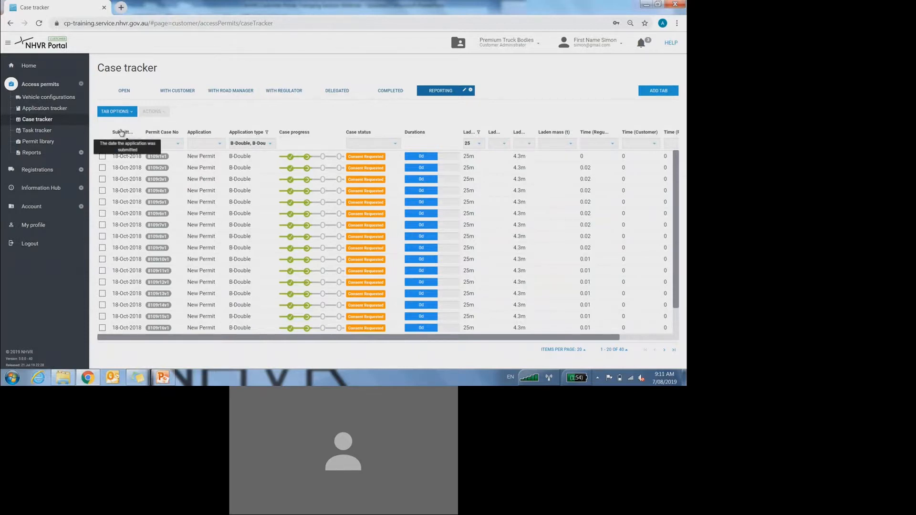
click(136, 144)
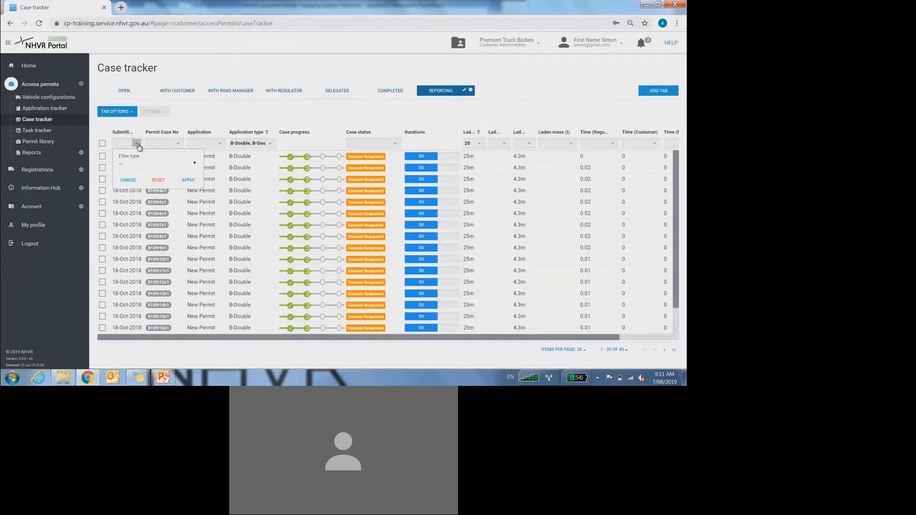
click(138, 164)
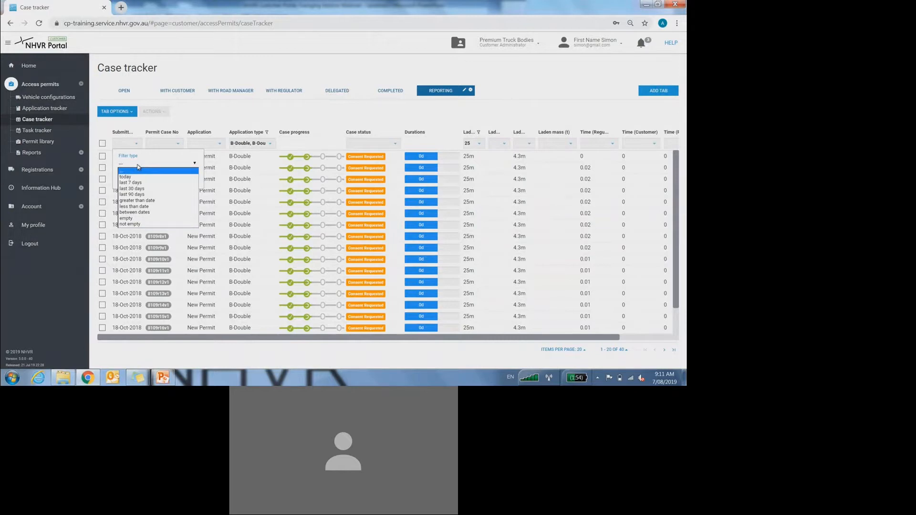
click(152, 214)
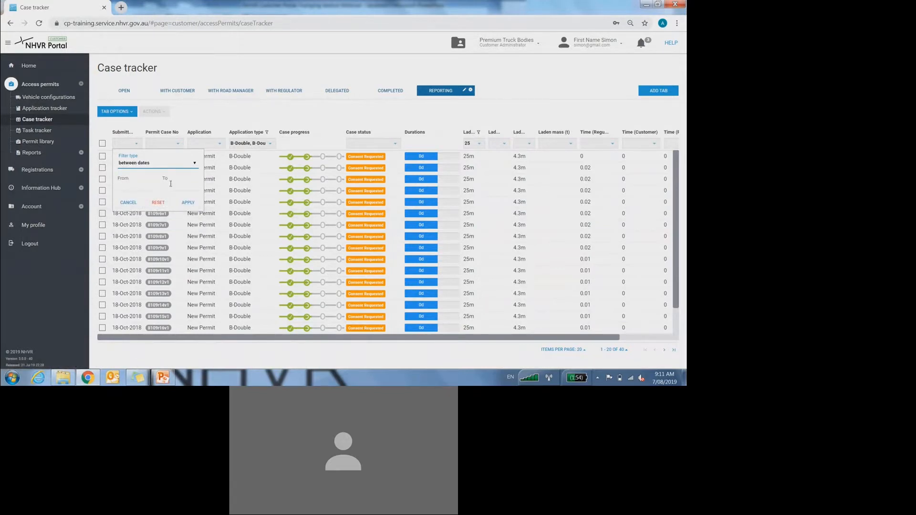
click(132, 185)
double_click(124, 94)
click(124, 93)
click(124, 94)
double_click(124, 93)
click(125, 93)
double_click(124, 93)
double_click(124, 93)
triple_click(124, 94)
triple_click(124, 94)
click(124, 94)
click(124, 93)
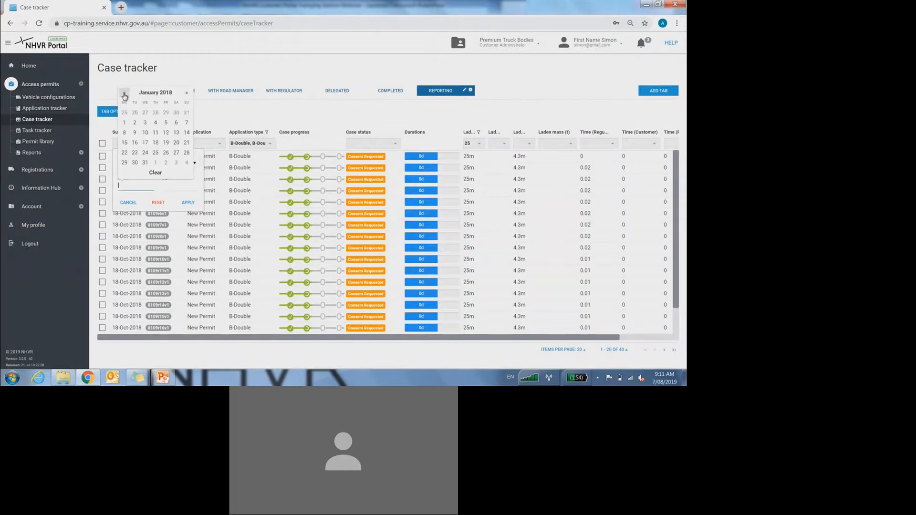
click(124, 123)
Step: Set the Submitted date filter's To date to 31-Dec-2018 and apply the filter
click(162, 184)
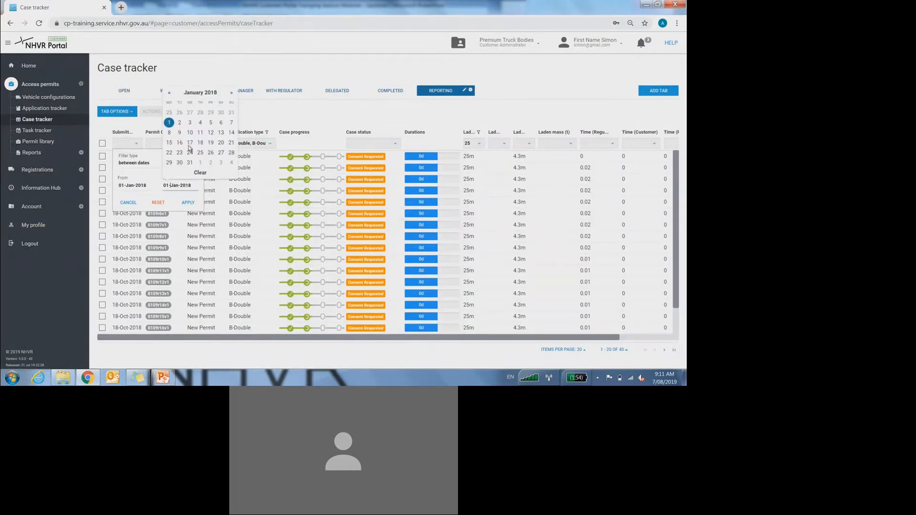
triple_click(231, 93)
triple_click(231, 93)
double_click(232, 94)
click(232, 94)
click(232, 94)
click(232, 93)
click(169, 162)
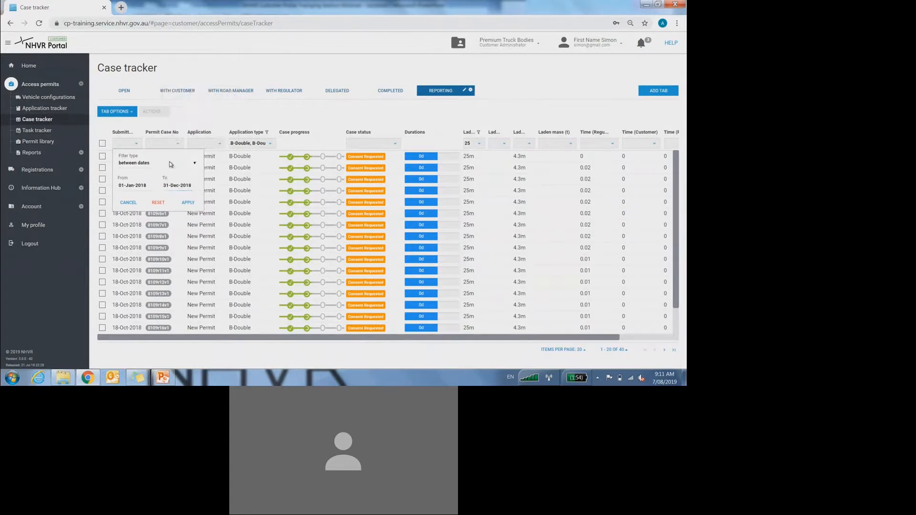
click(188, 203)
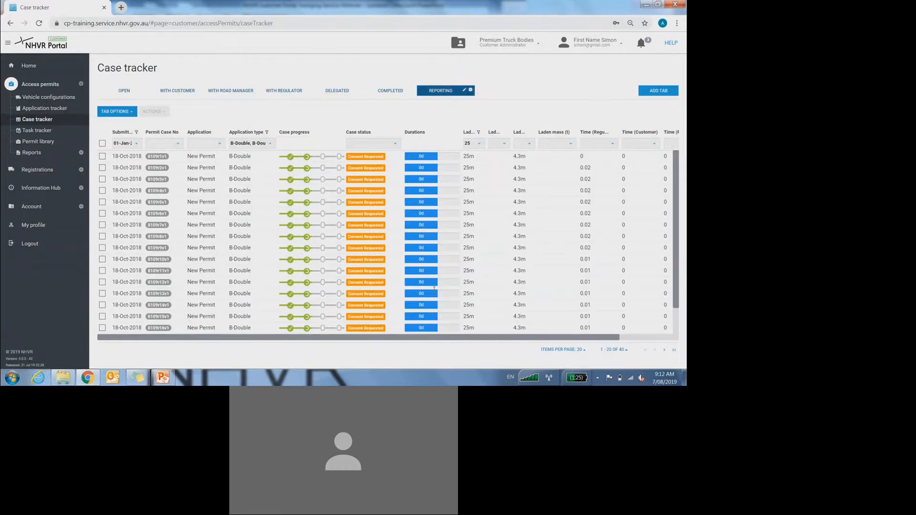
Step: Export all rows of the filtered REPORTING tab to CSV
drag(421, 338, 396, 337)
click(132, 113)
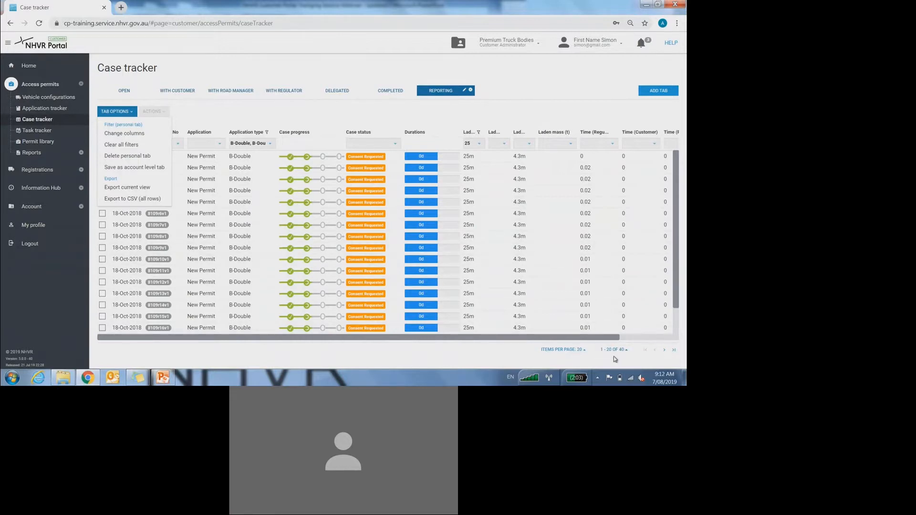
click(131, 201)
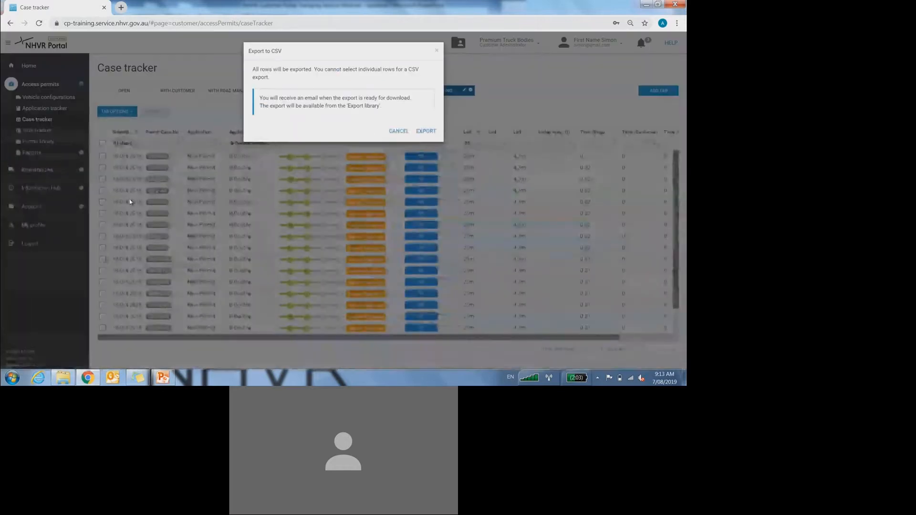
click(426, 132)
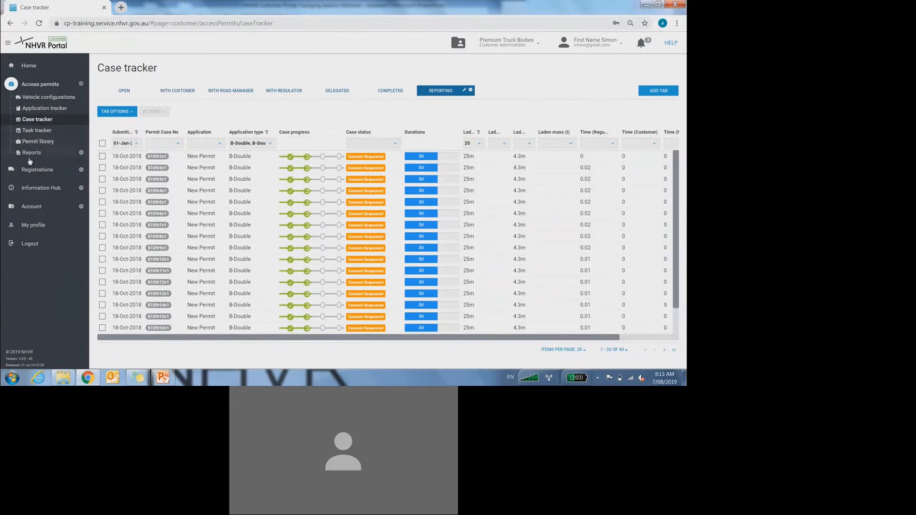
Step: Download the newest Case tracker export from the account's Export library and open the CSV in a maximised Excel window
click(30, 209)
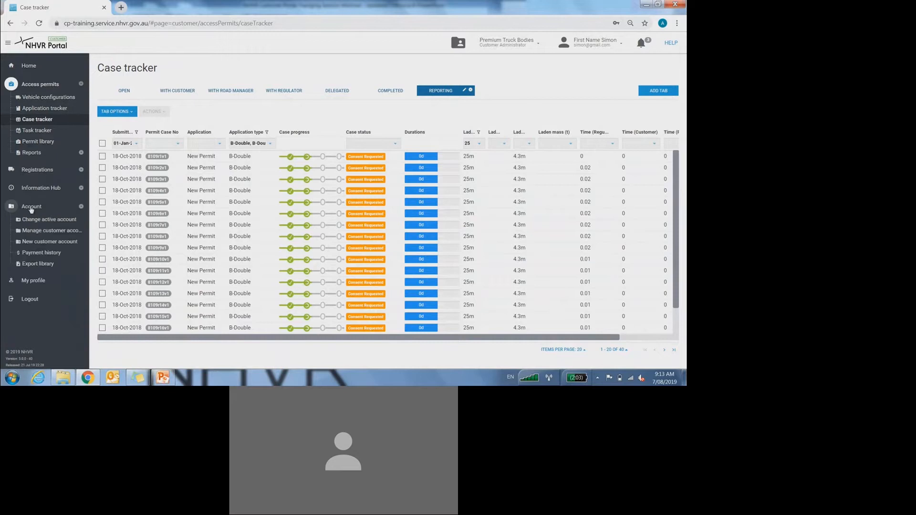
click(48, 269)
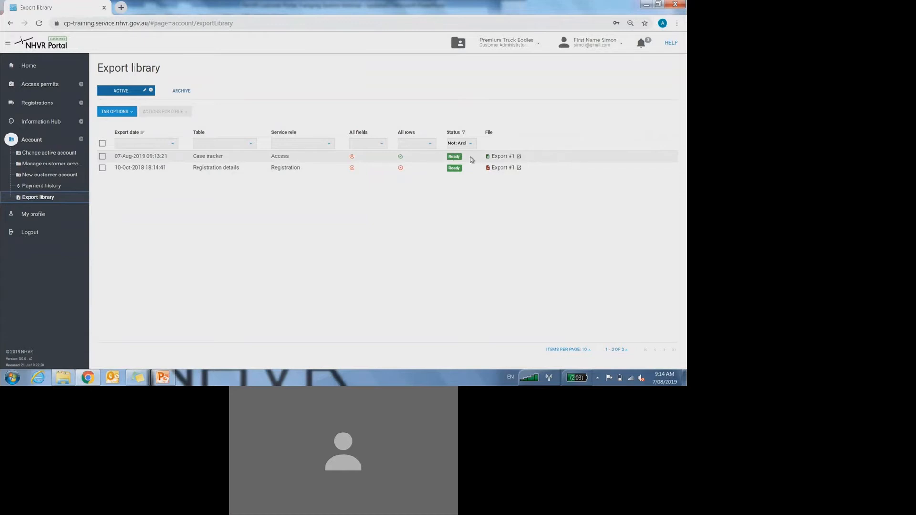
click(503, 157)
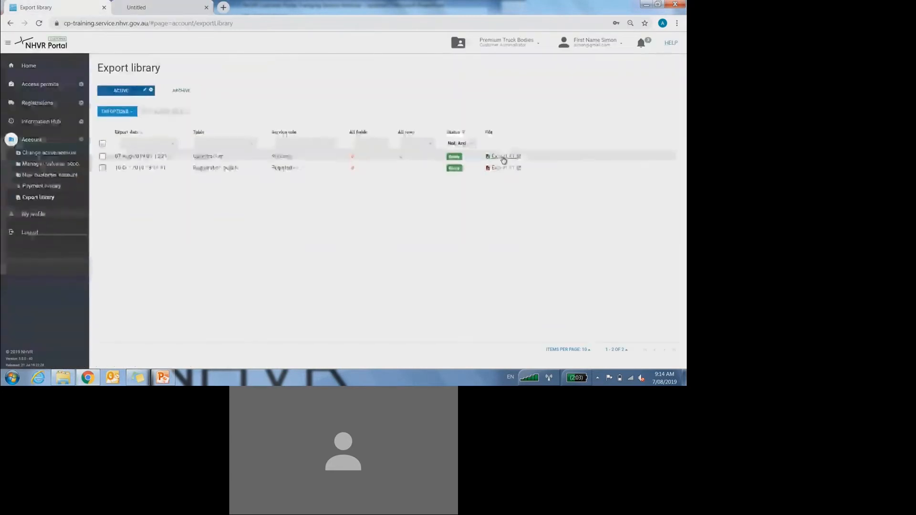
click(59, 363)
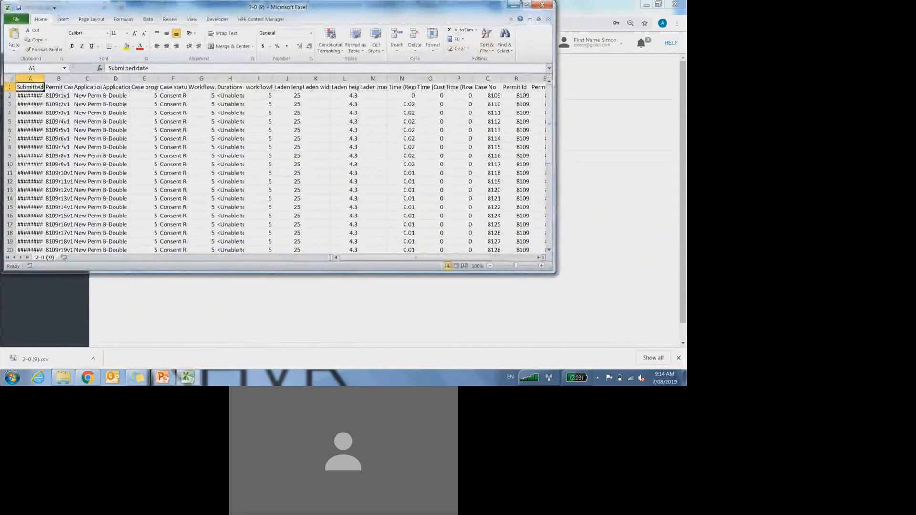
click(526, 6)
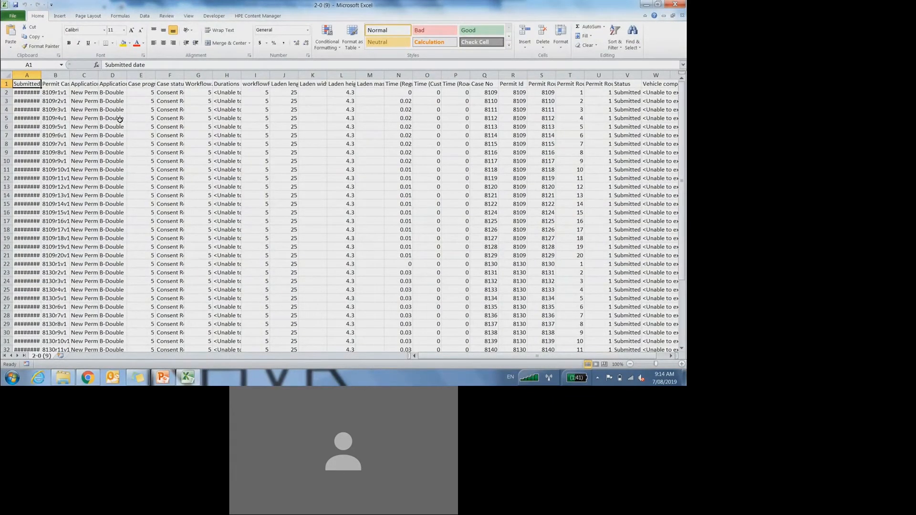
Step: Fit all the exported sheet's columns to their contents and widen the Submitted date column a little more
click(30, 75)
drag(30, 72, 591, 86)
double_click(470, 77)
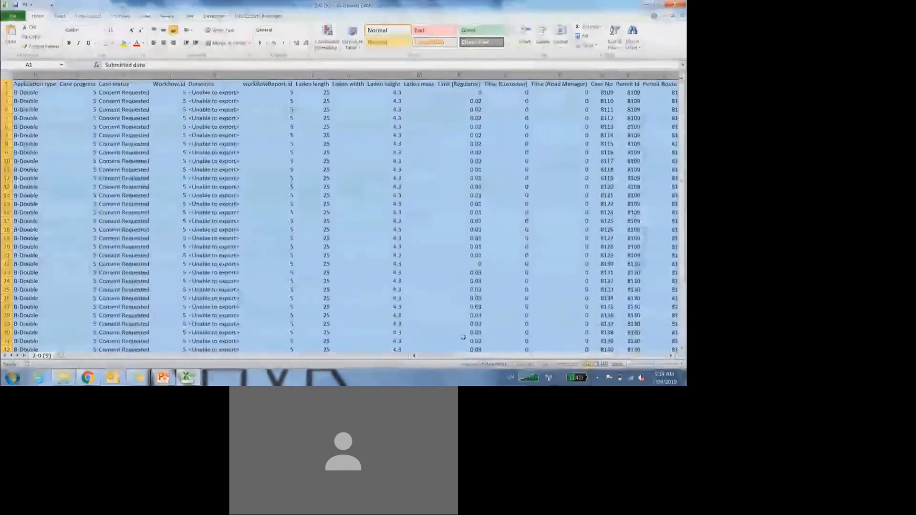
click(463, 357)
click(123, 143)
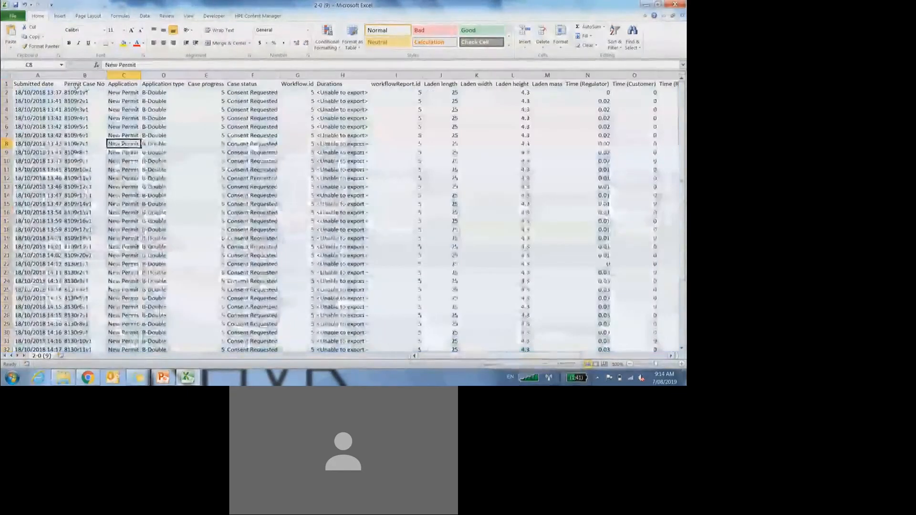
drag(62, 75, 76, 74)
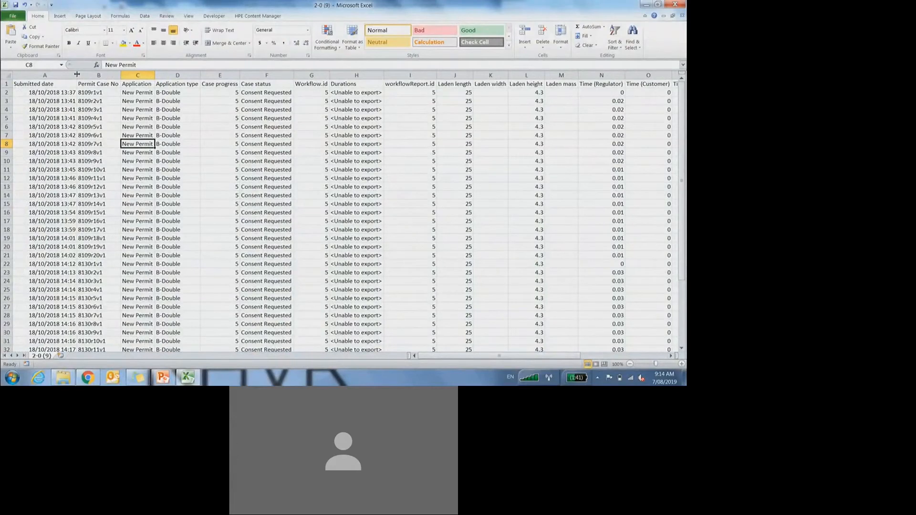
Step: Give the header cells from Submitted date through Time (Regulator) a yellow fill and red text
drag(28, 84, 578, 83)
click(123, 42)
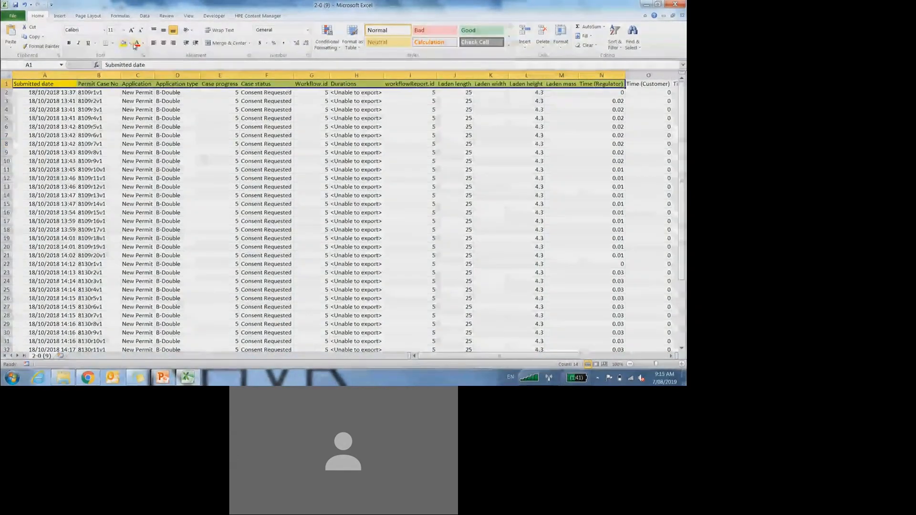
click(82, 125)
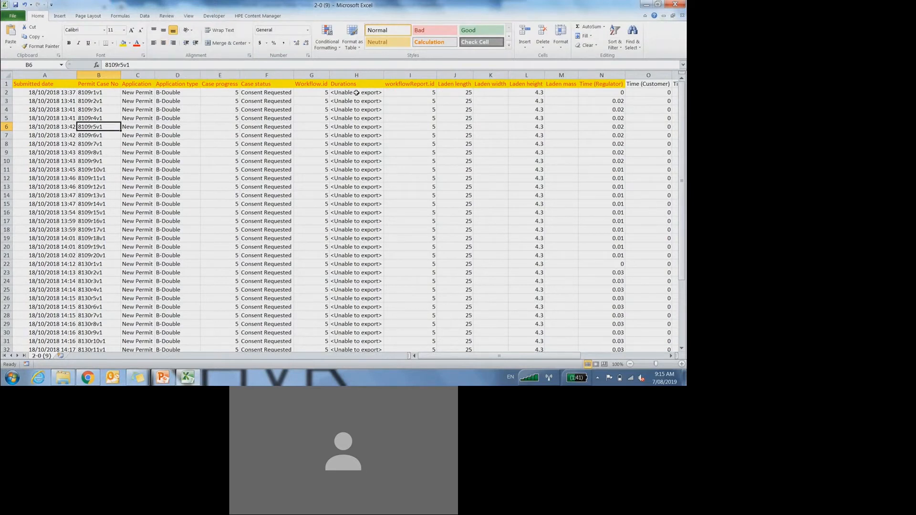
Step: Widen the Durations column and select its data cells from H2 down
drag(384, 75, 372, 330)
scroll(382, 297, up, 4)
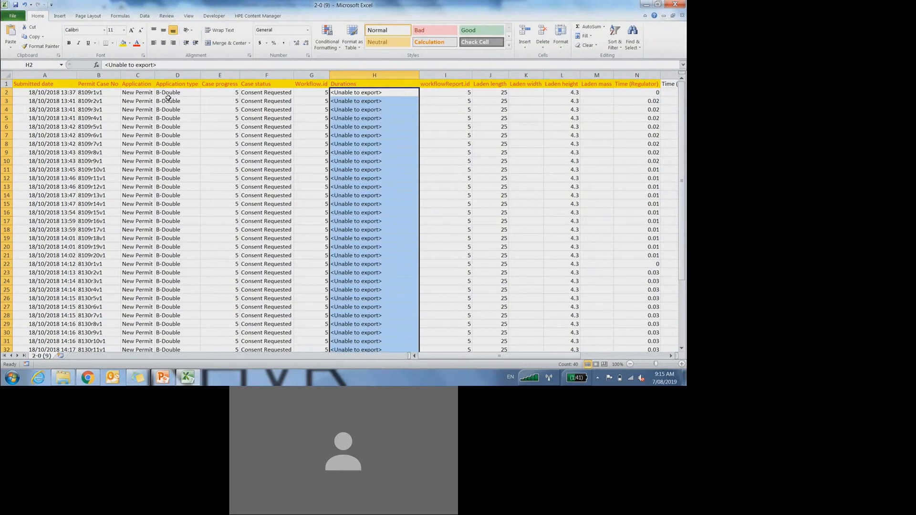
click(63, 93)
drag(63, 93, 623, 193)
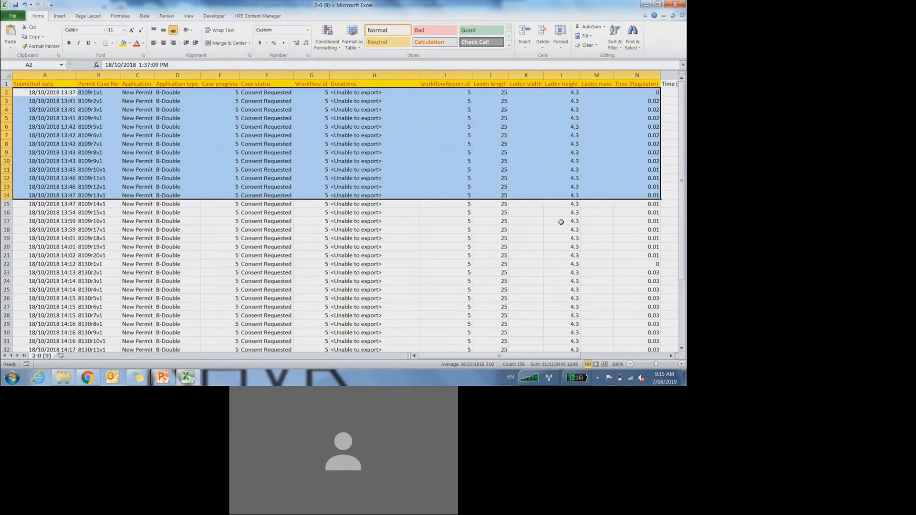
click(559, 222)
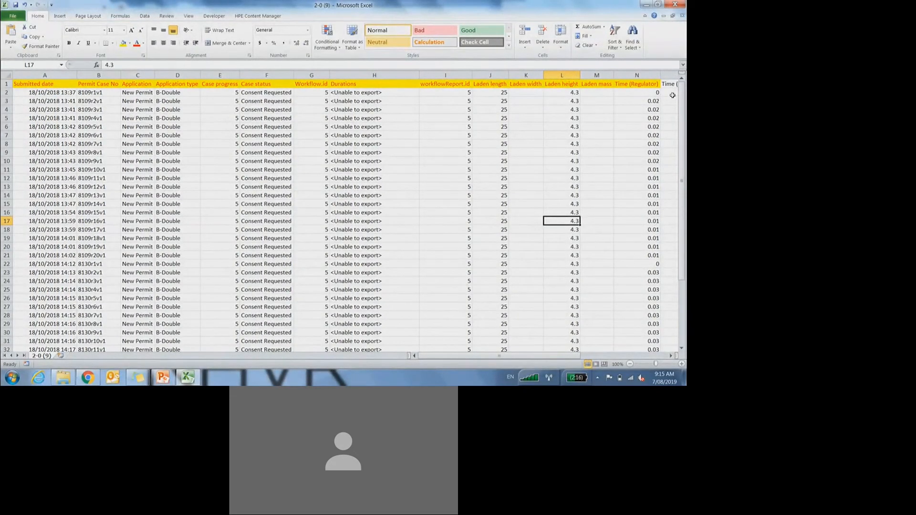
Step: Close the exported CSV workbook in Excel without saving the changes
click(679, 6)
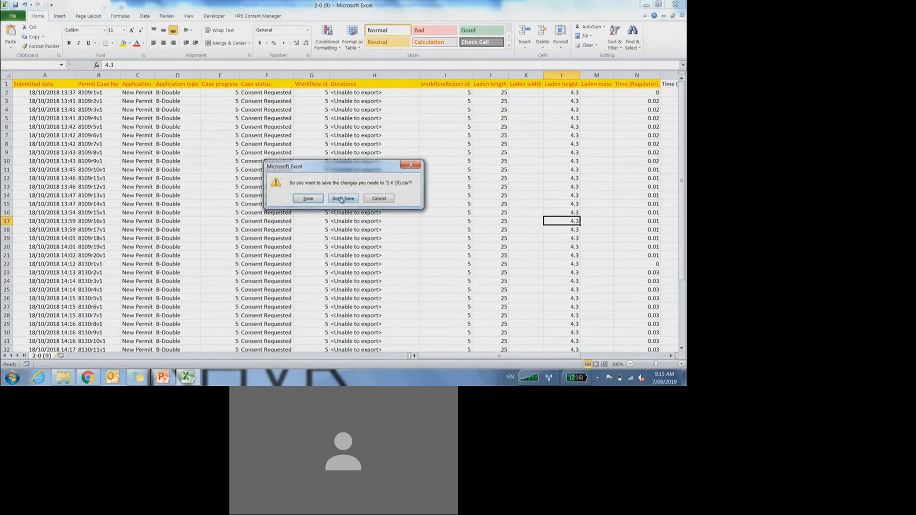
click(343, 199)
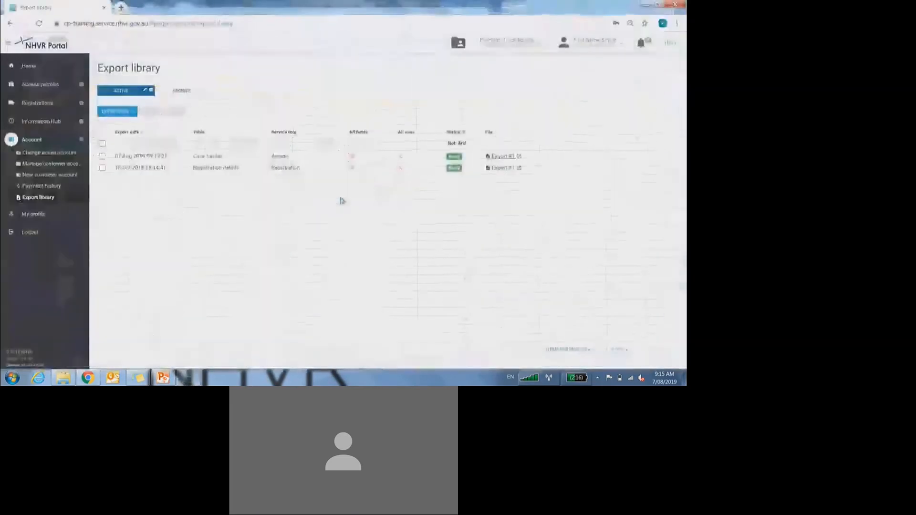
Step: Return to the Case tracker under Access permits in the NHVR Portal and show its OPEN tab
click(58, 88)
click(48, 119)
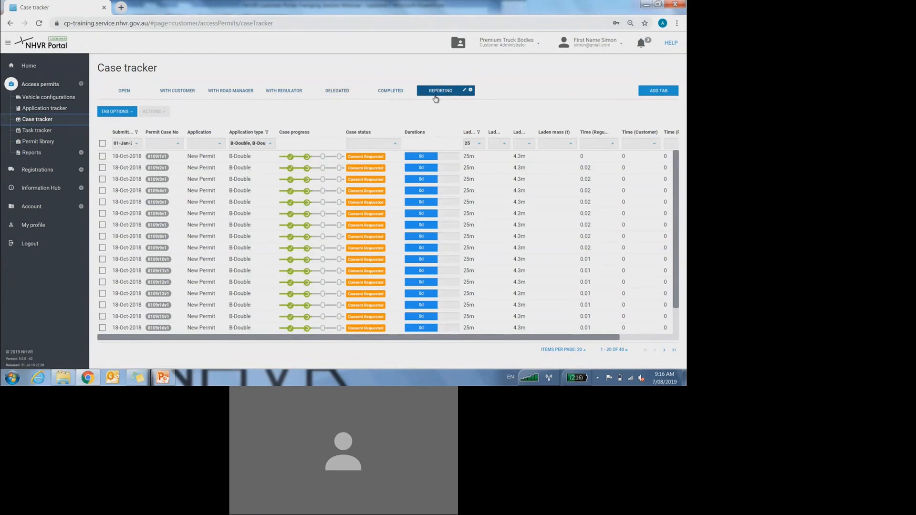
click(131, 95)
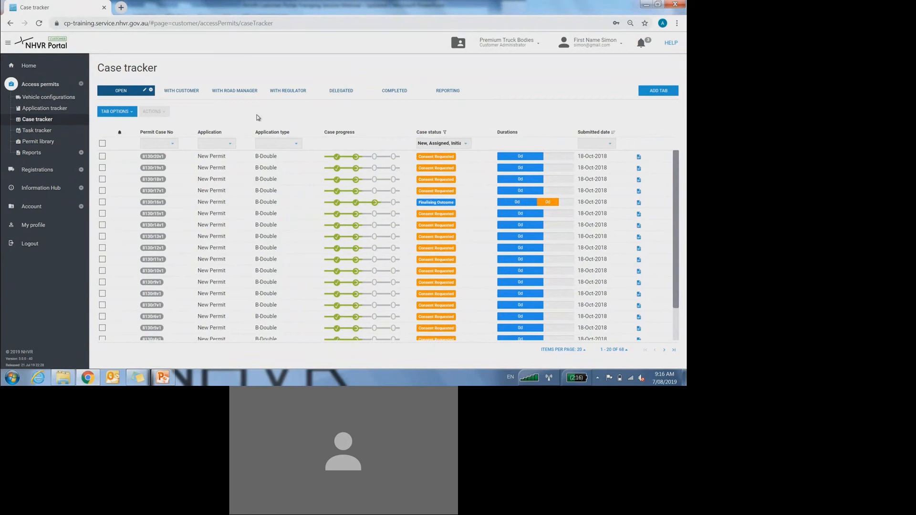
Step: Review the OPEN tab's available columns and its column order and widths, and apply the column settings
click(124, 114)
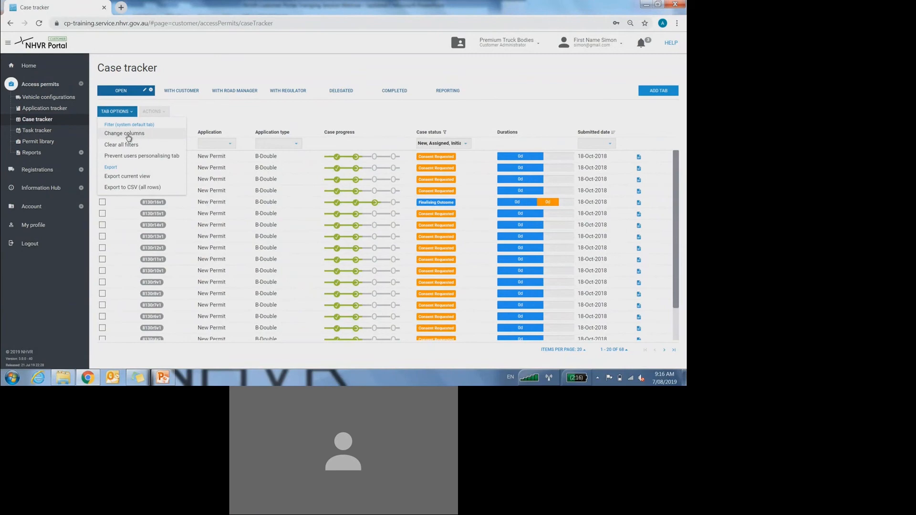
click(130, 137)
click(181, 120)
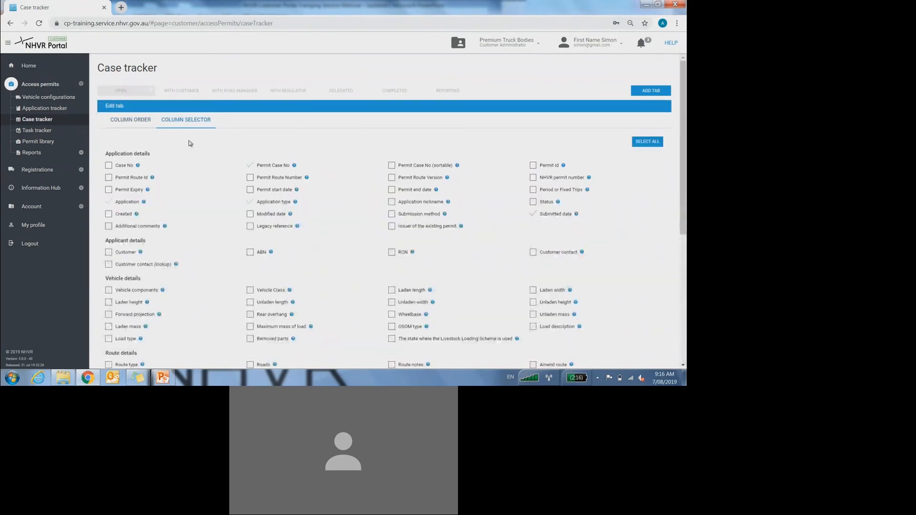
scroll(191, 143, down, 4)
scroll(146, 135, up, 4)
click(135, 122)
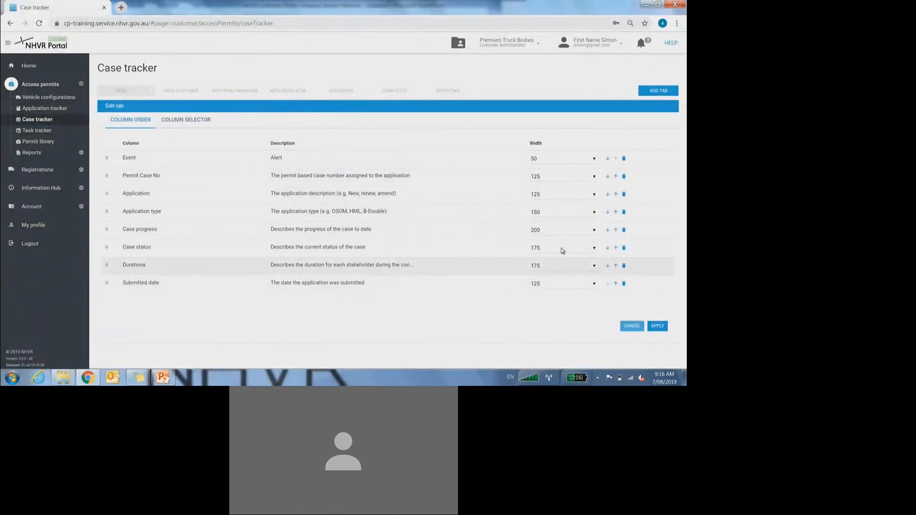
click(658, 326)
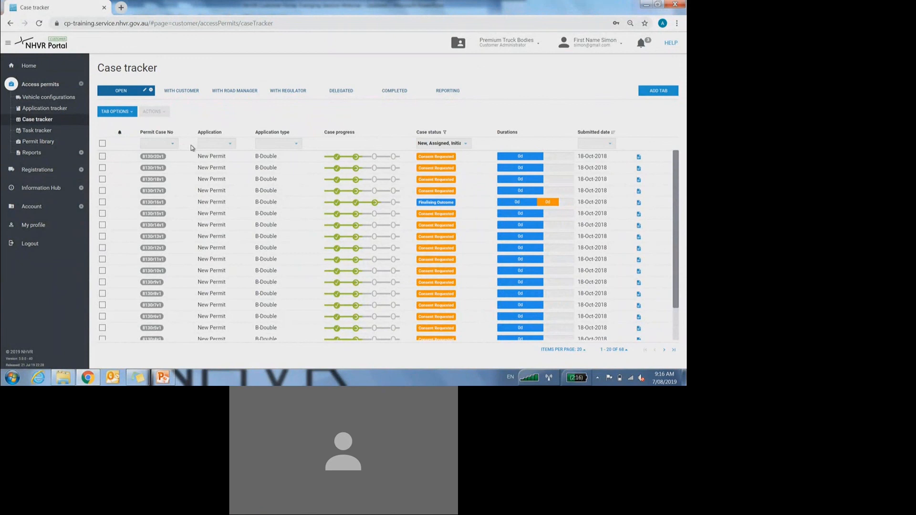
Step: Look at the filter choices for Permit Case No and the OPEN tab's filter and export options
click(158, 144)
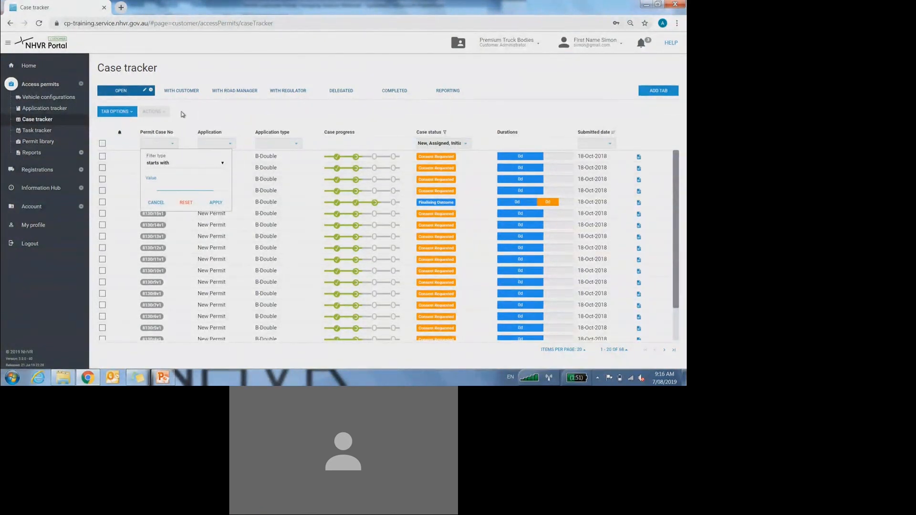
click(121, 112)
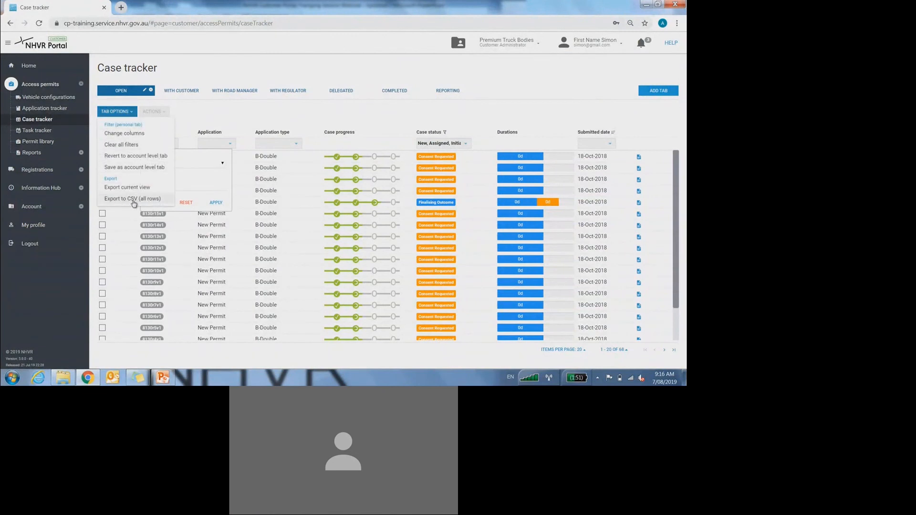
click(202, 115)
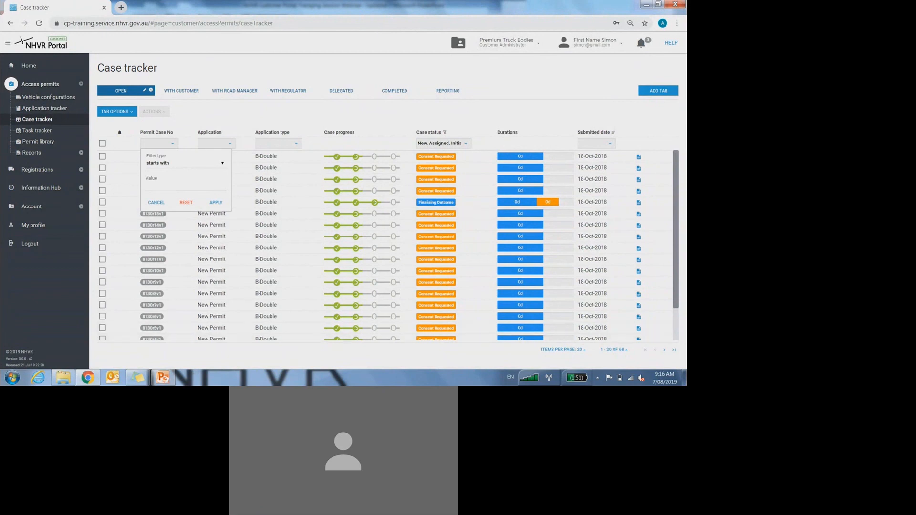
Step: Switch to the NHVR Customer Portal training presentation in PowerPoint
click(163, 381)
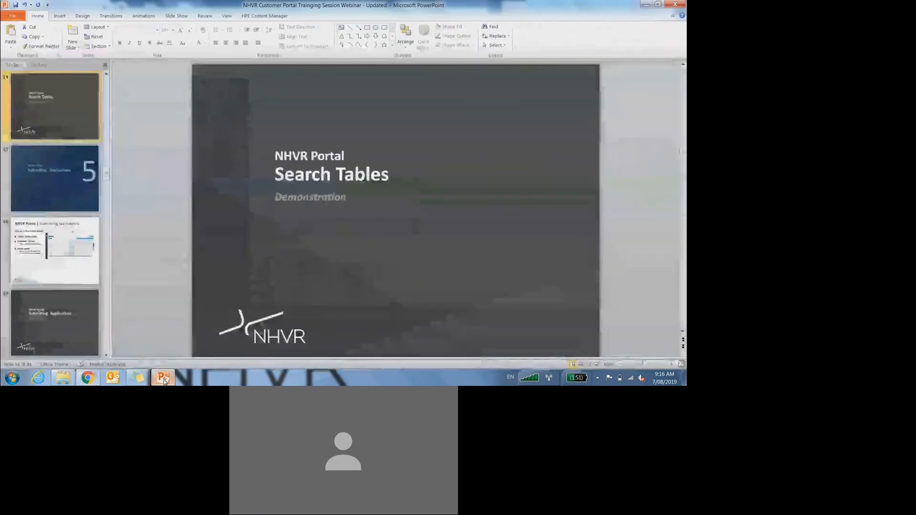